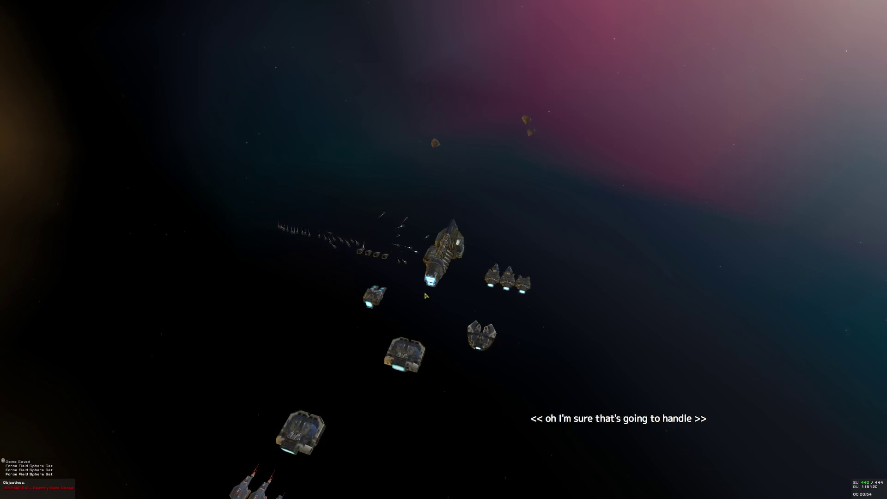
On the tactical map, move two fleet groups, one beside the large ship
left_click_drag(572, 218, 527, 223)
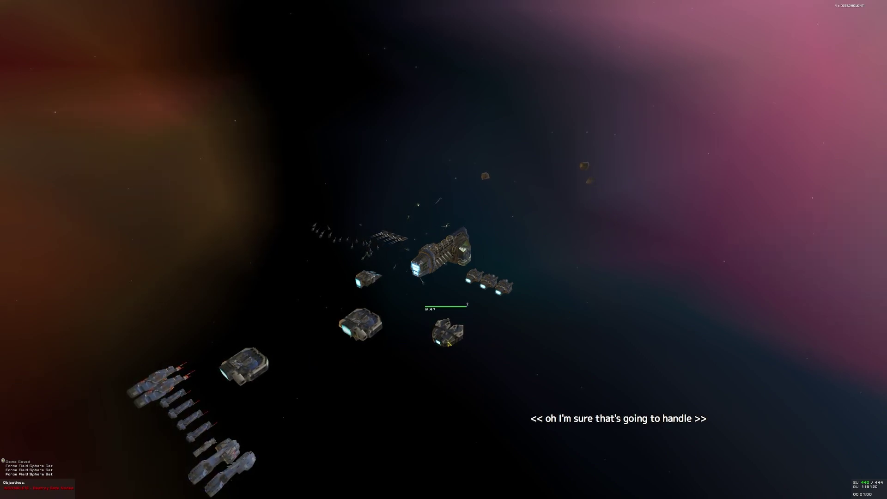
left_click_drag(524, 307, 573, 333)
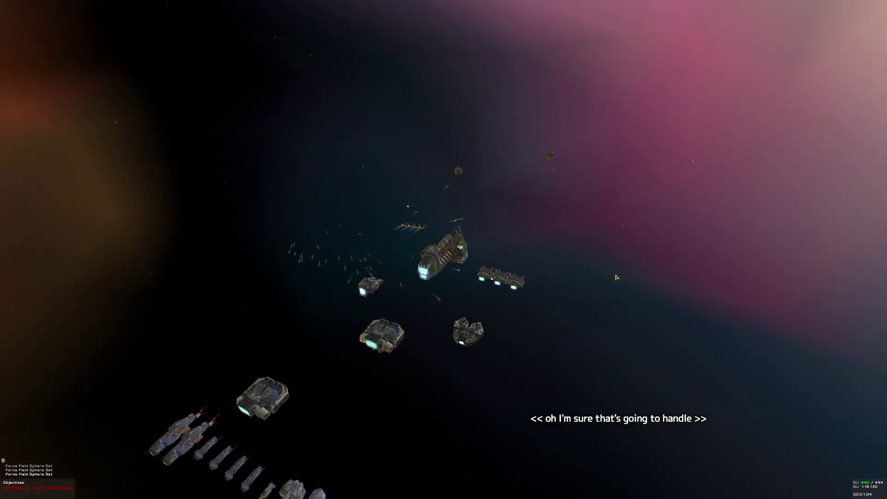
key("space")
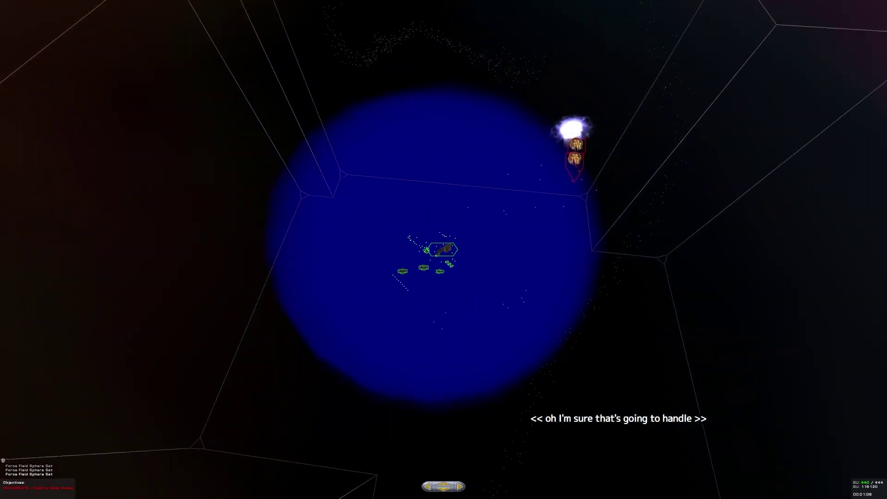
scroll(450, 269, "up", 3)
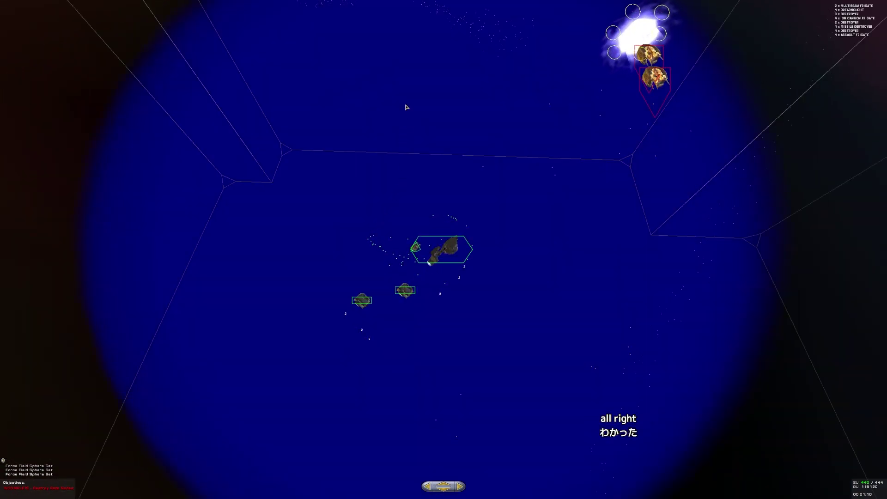
key("m")
left_click(451, 80)
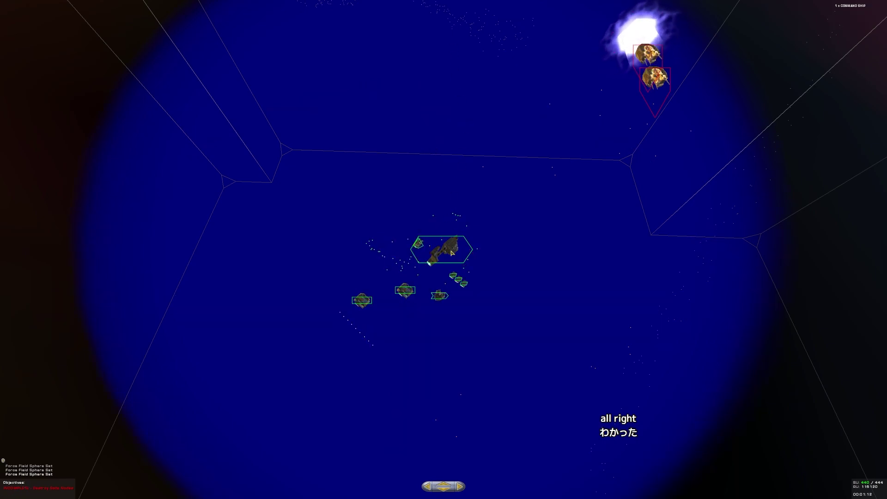
key("m")
left_click(465, 87)
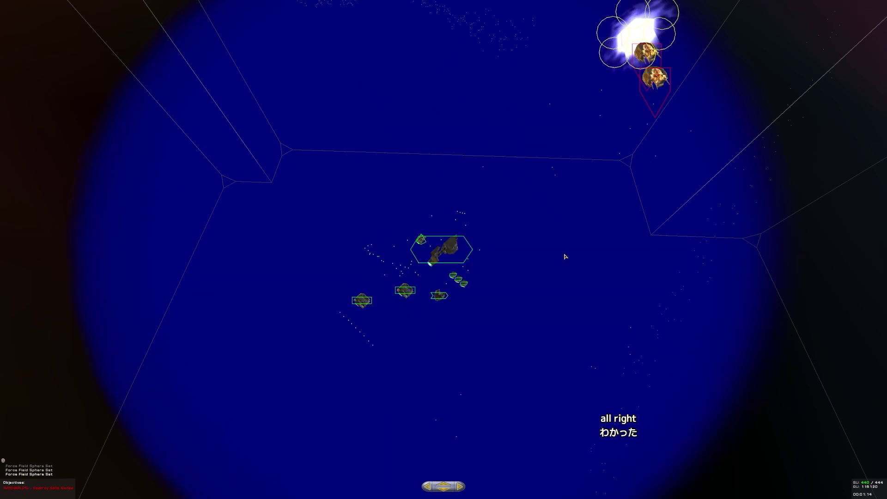
Back in 3D view, select the two carriers and orbit around the shielded fleet
key("space")
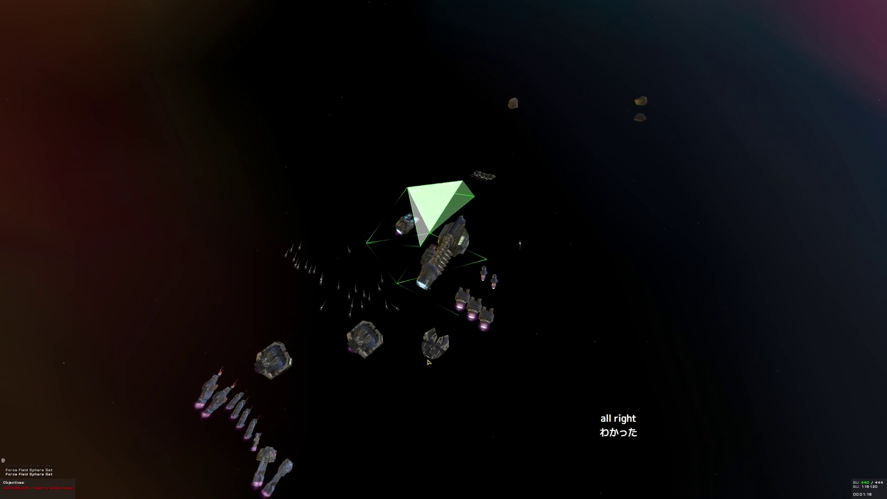
key("1")
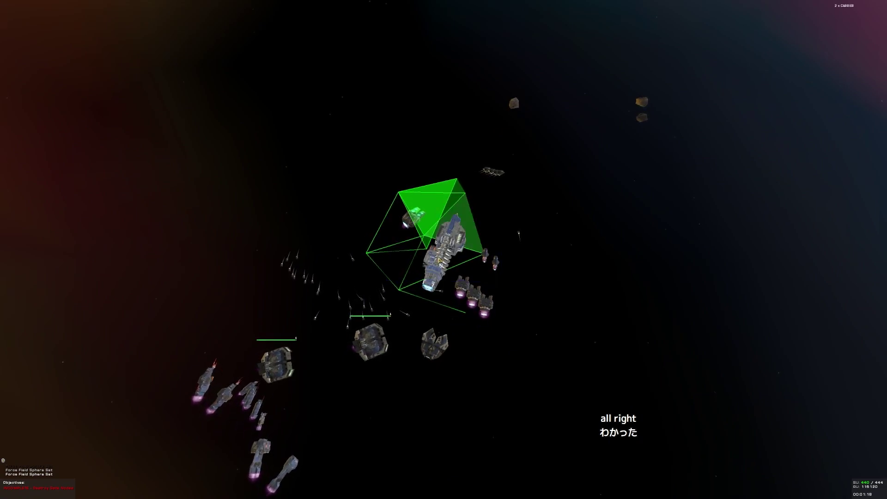
left_click_drag(558, 317, 485, 333)
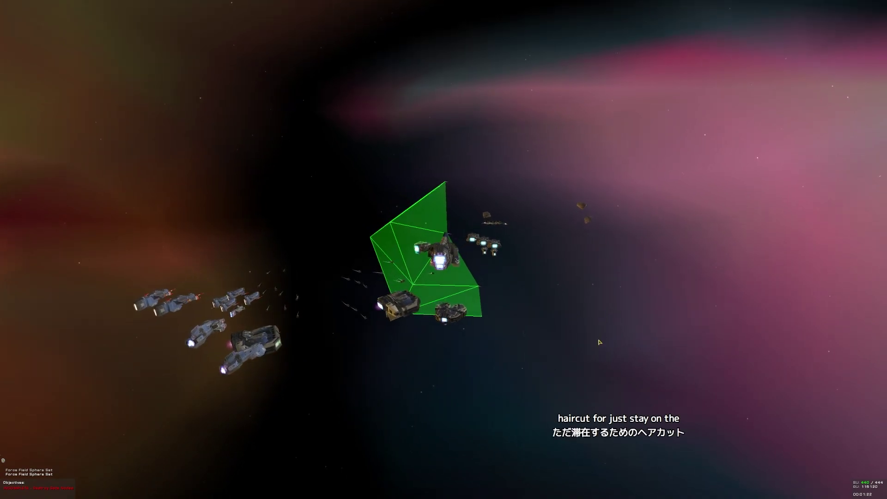
left_click_drag(573, 360, 527, 368)
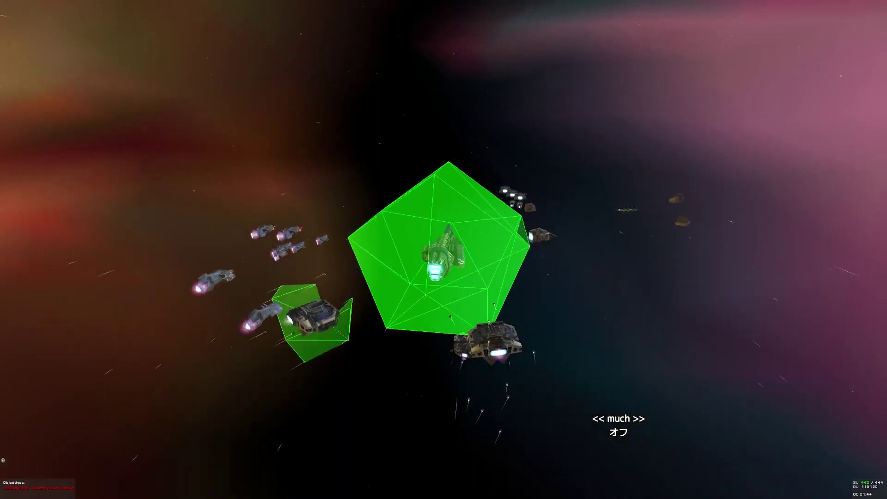
Move the fleet to a new point via the tactical map, then view it side-on
key("space")
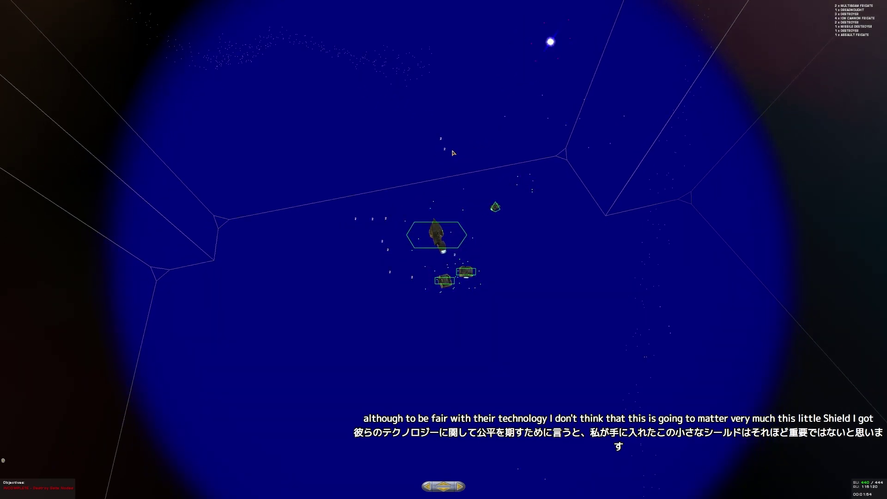
left_click(476, 95)
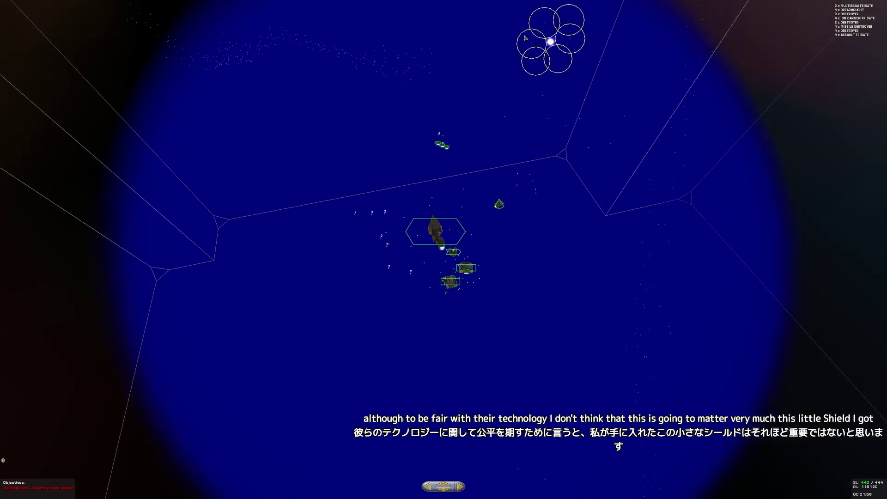
key("space")
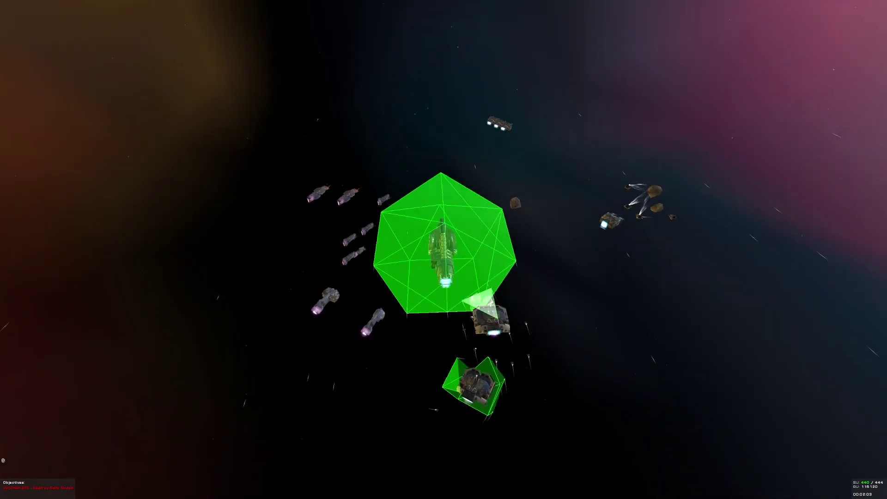
mouse_move(600, 252)
left_mouse_down()
mouse_move(485, 253)
mouse_move(388, 277)
mouse_move(575, 308)
left_mouse_up()
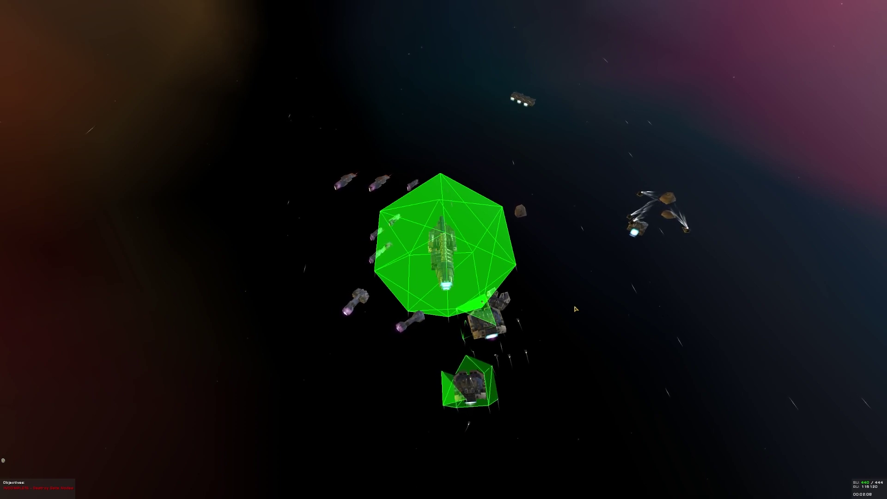
Box-select the multibeam frigate on the map, focus on it, then select all ships
key("space")
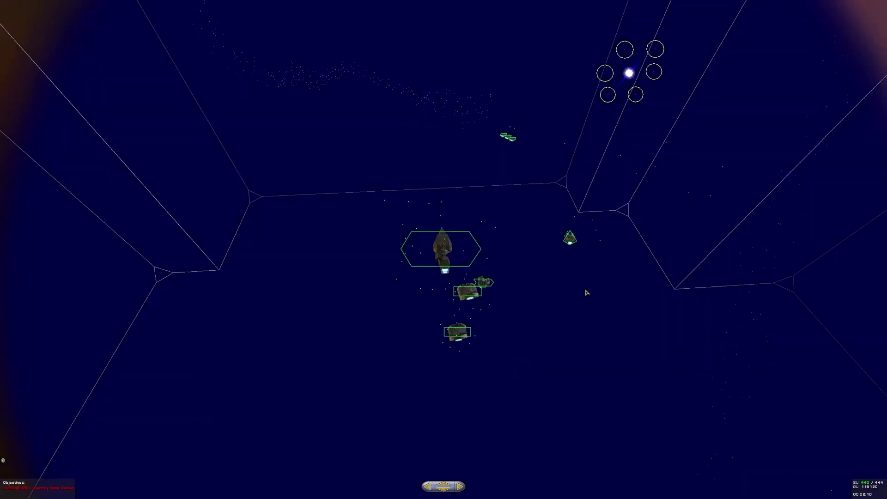
left_click_drag(494, 133, 507, 145)
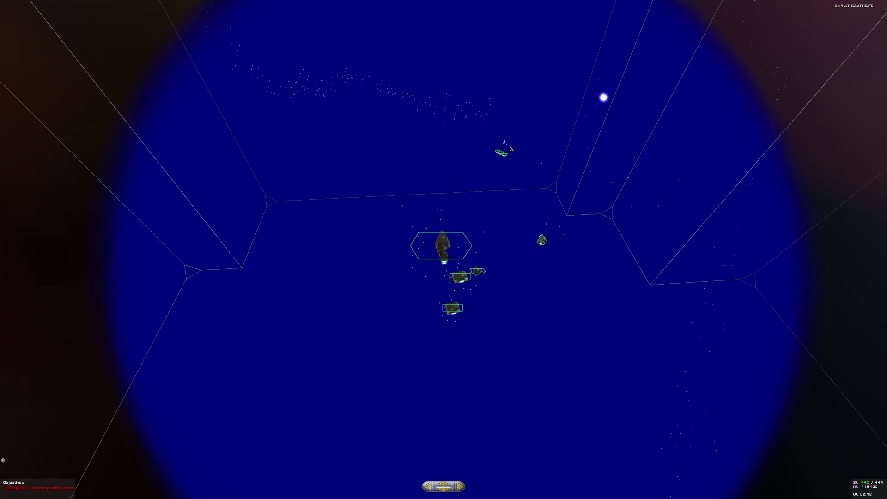
key("f")
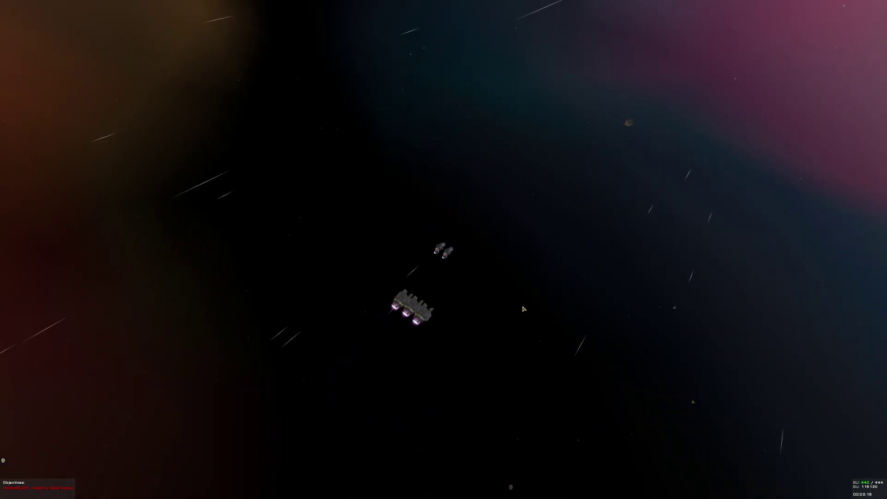
key("space")
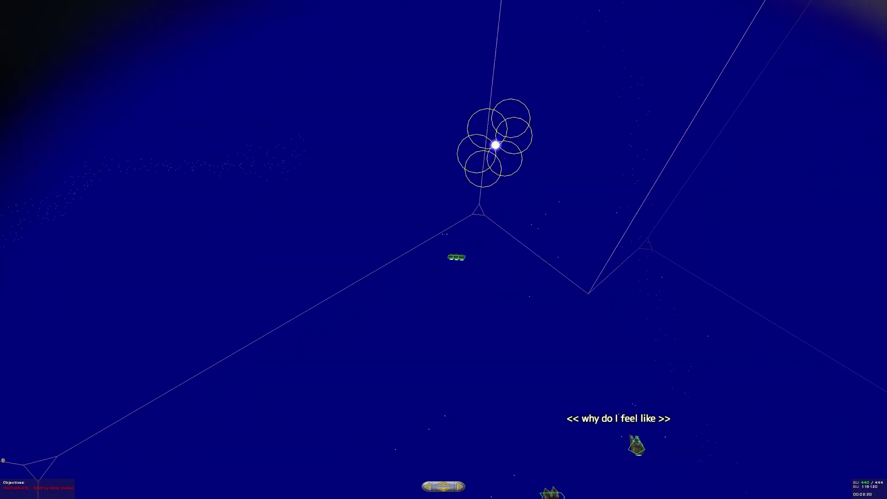
key("space")
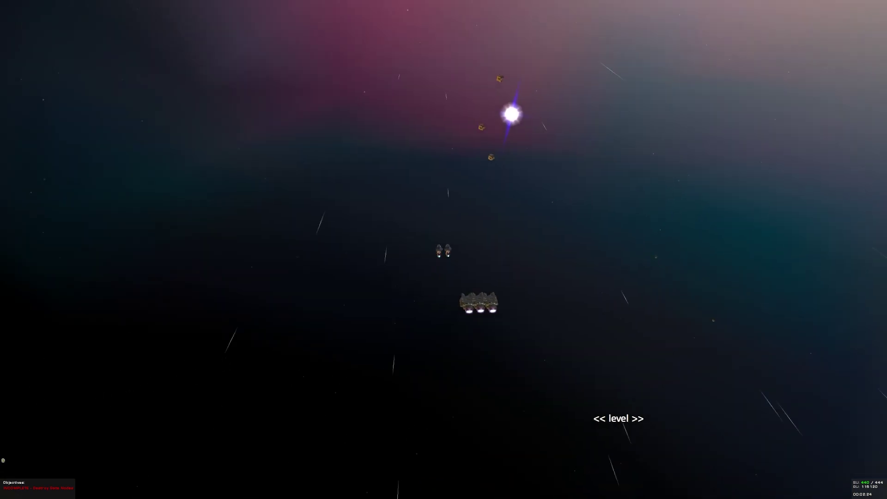
key("ctrl+a")
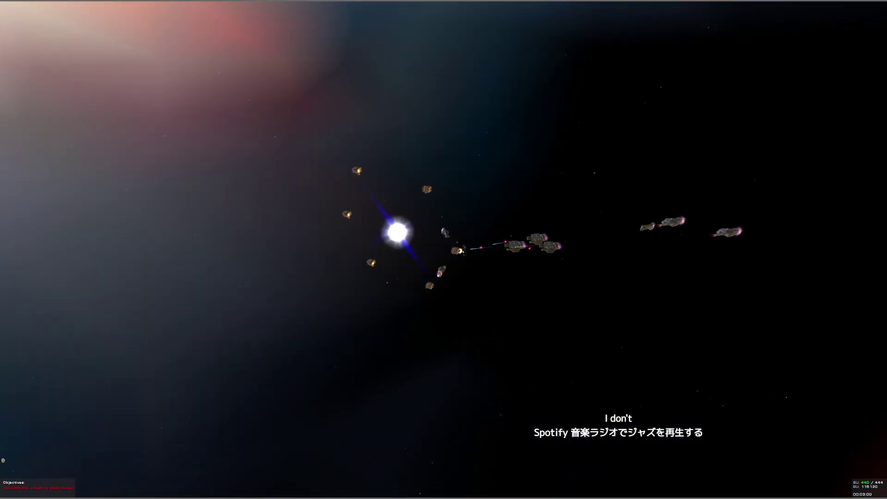
Order two fleet groups toward the glowing gate from the tactical map
key("space")
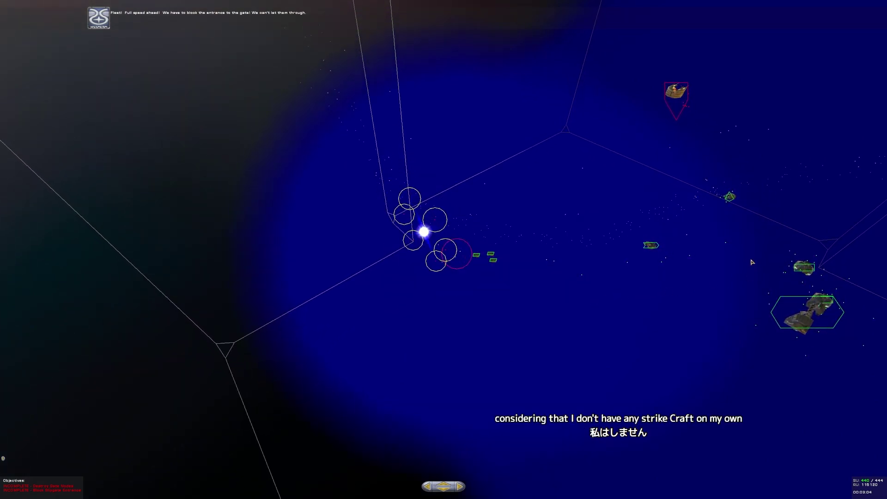
key("m")
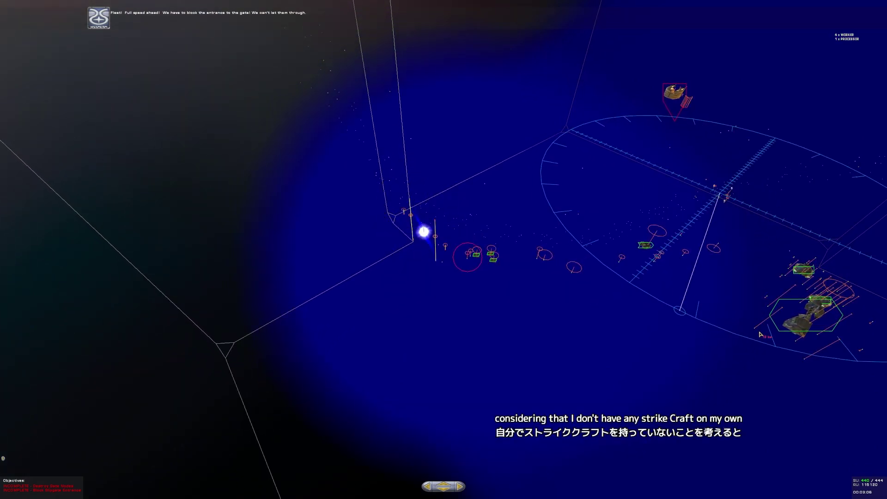
left_click(721, 399)
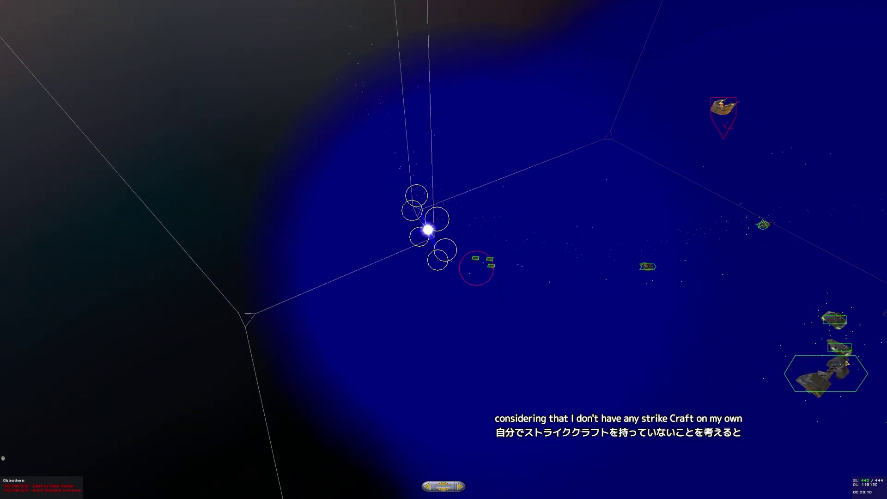
key("m")
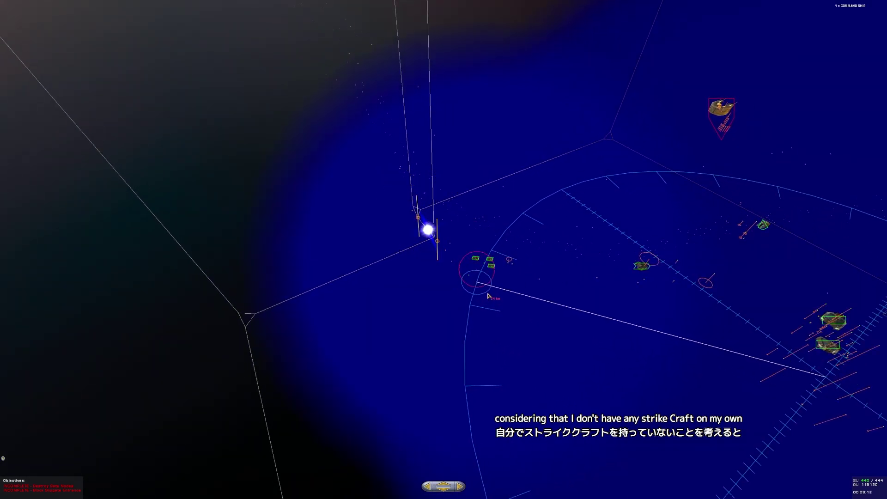
left_click(607, 363)
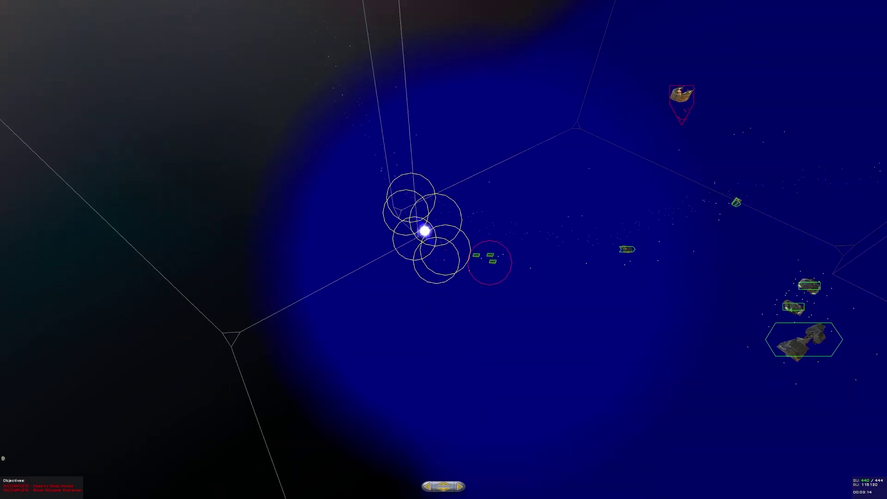
key("space")
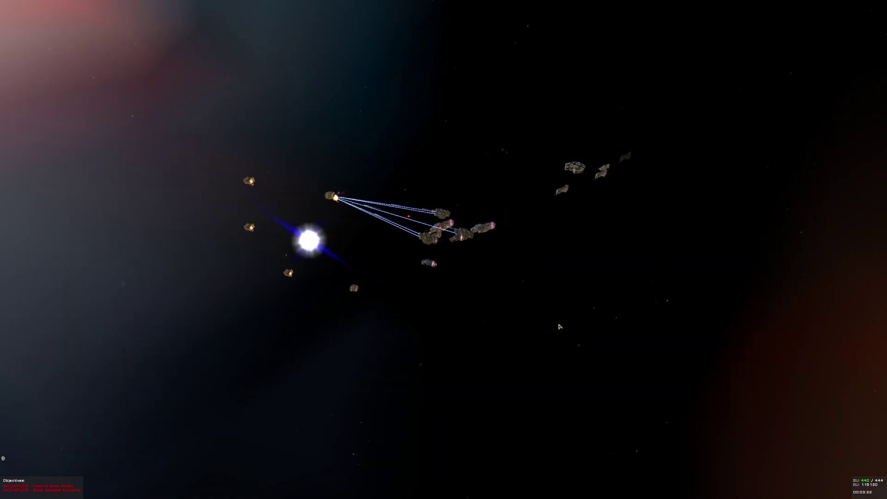
Check the sensors map twice, then select all ships and clear the selection
key("space")
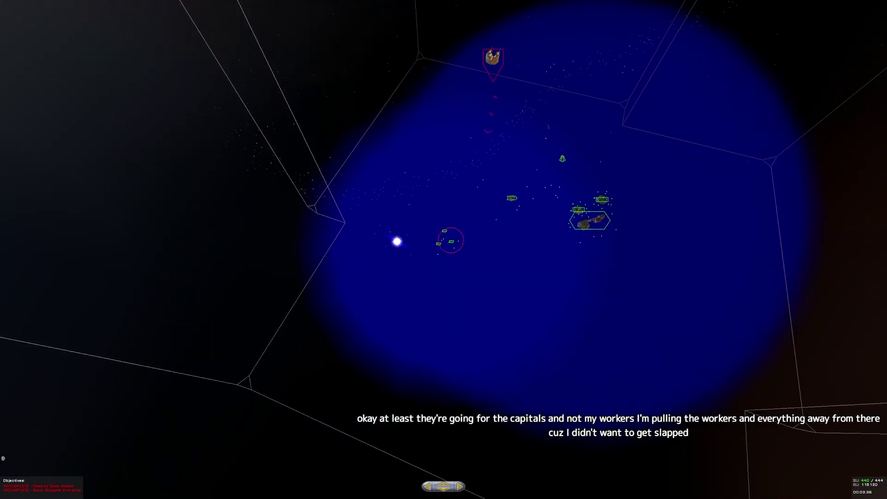
key("space")
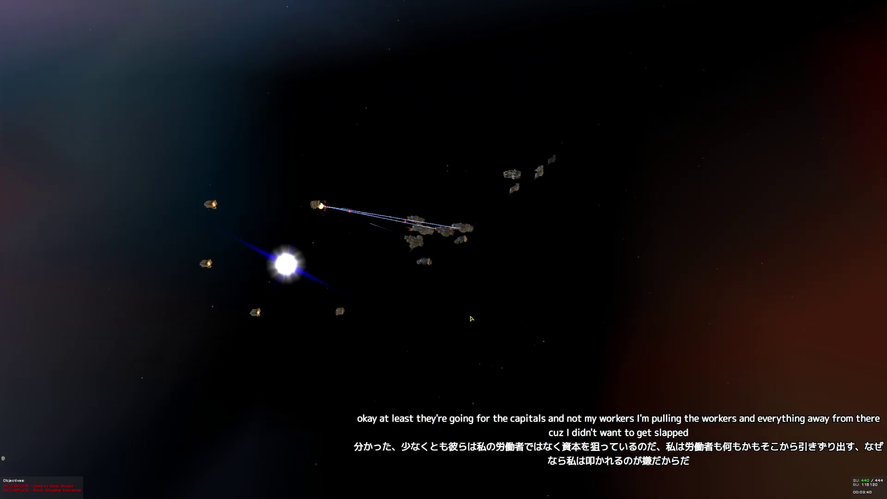
key("space")
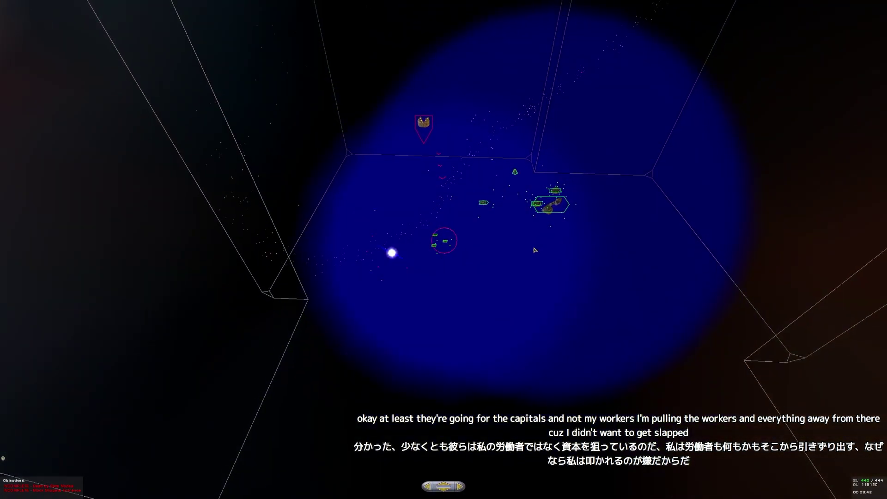
key("space")
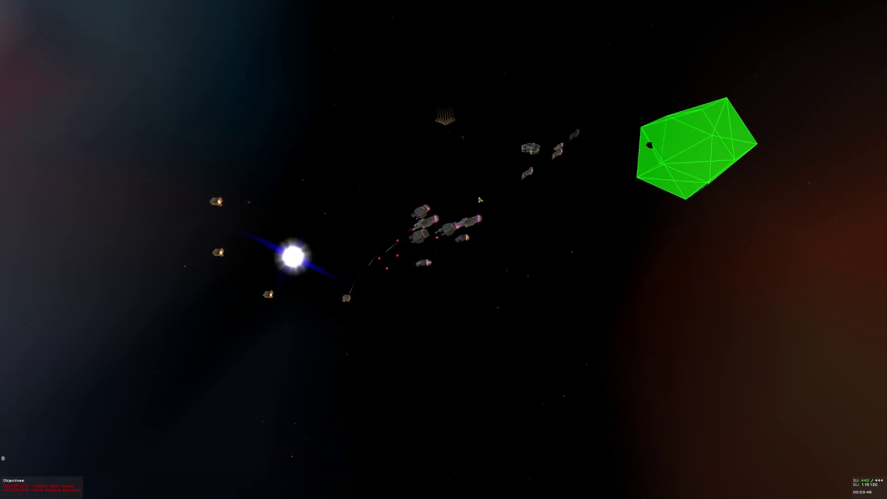
scroll(483, 127, "up", 5)
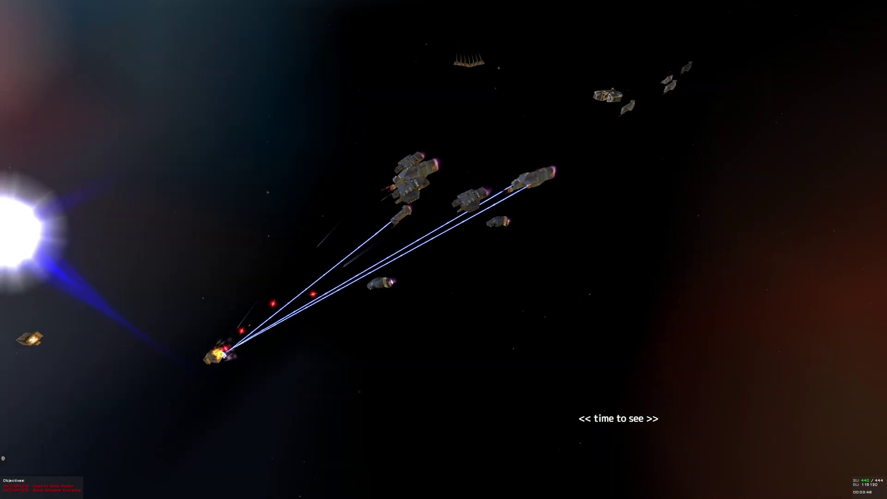
scroll(483, 128, "down", 5)
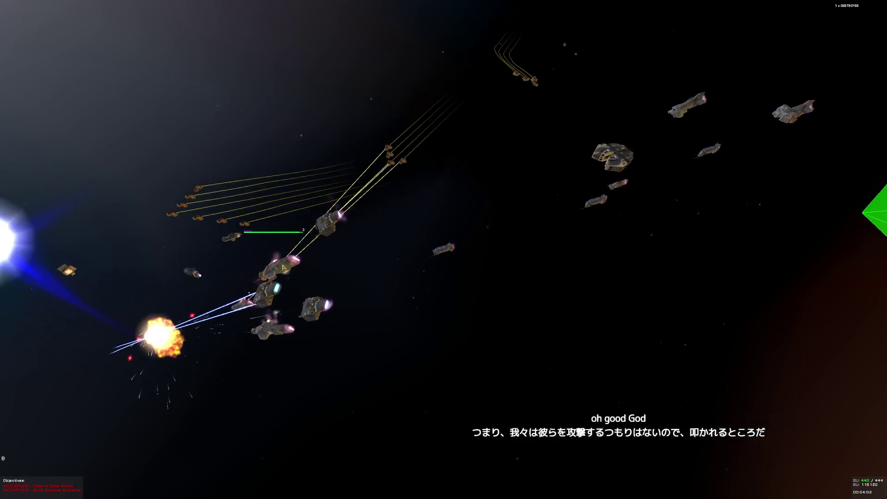
key("ctrl+a")
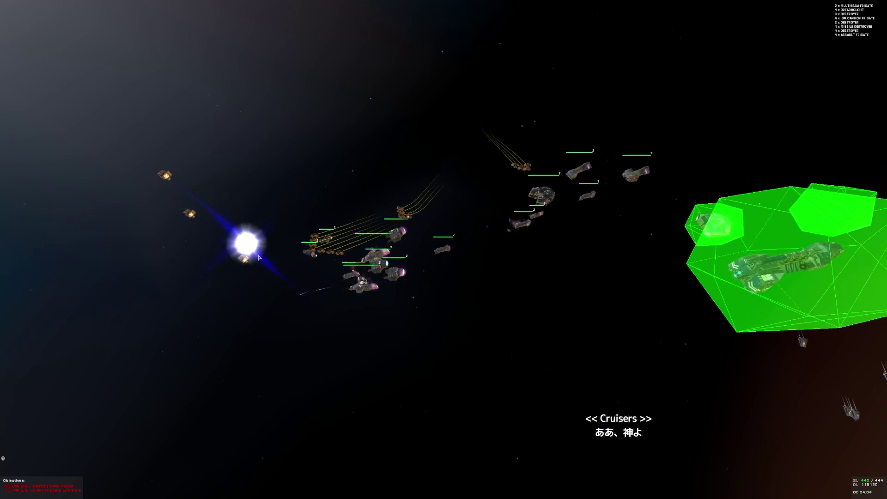
left_click(517, 244)
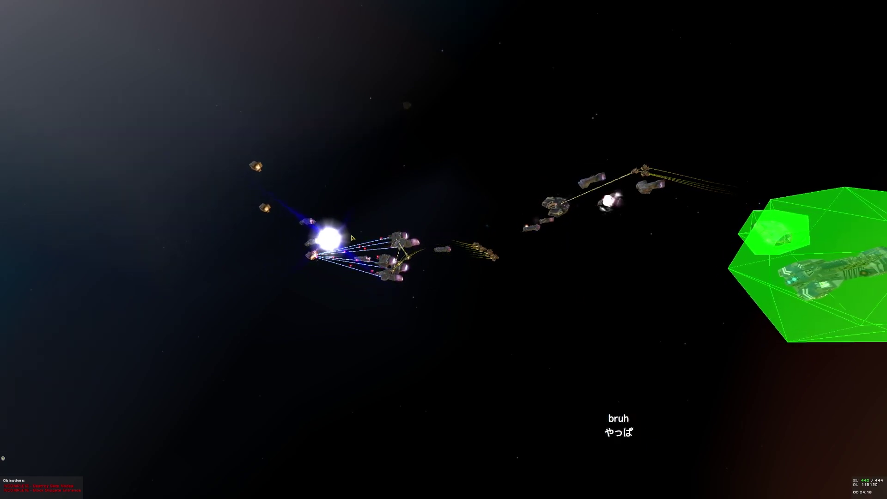
scroll(444, 250, "up", 5)
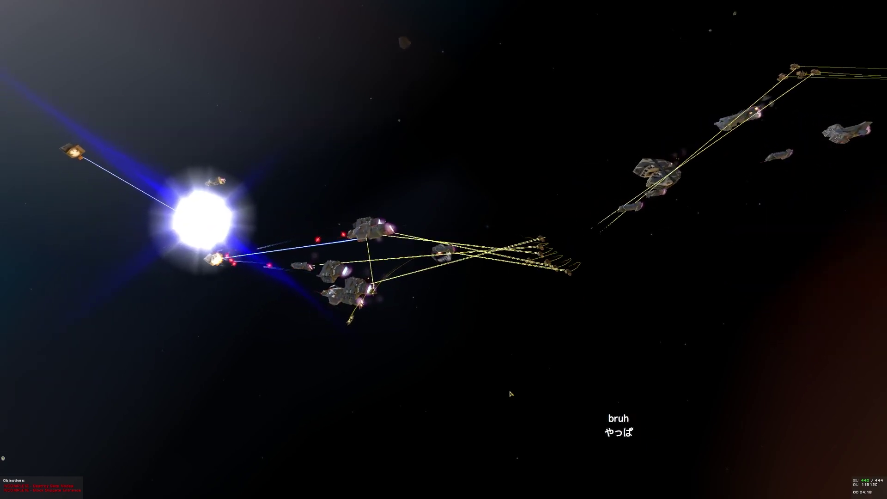
scroll(511, 394, "down", 3)
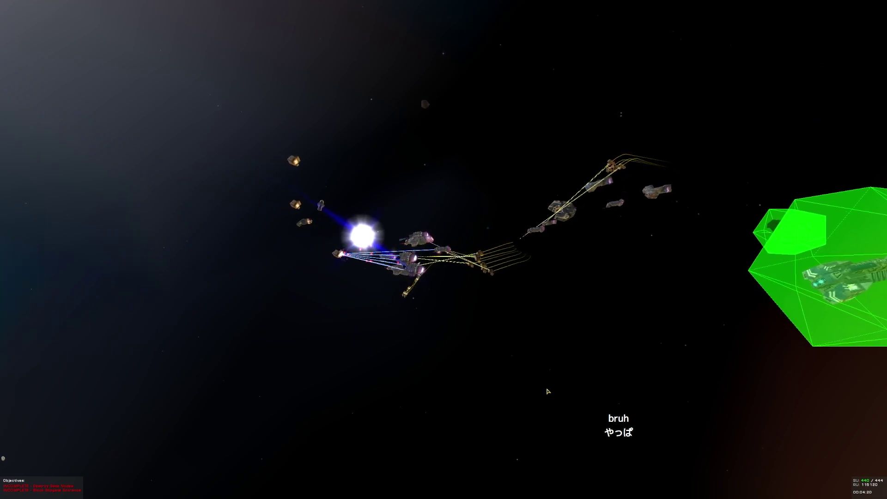
Search the sensors map for the processor, then orbit the camera around the battle
key("space")
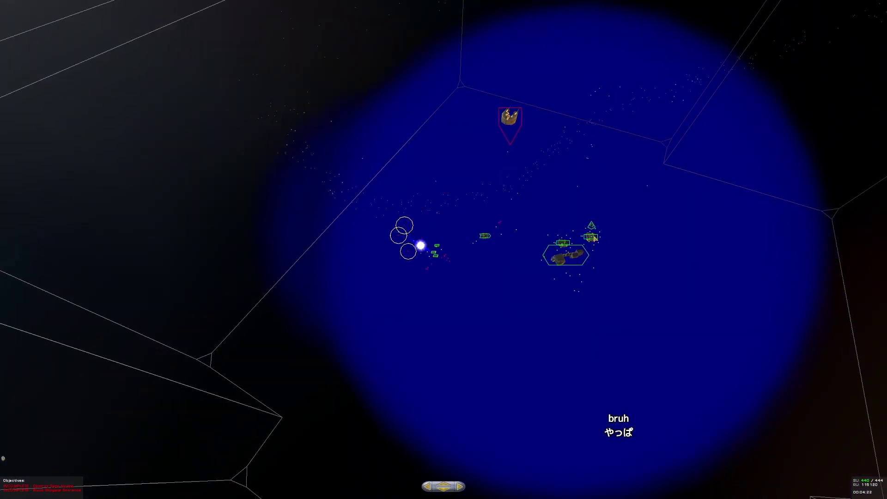
scroll(508, 266, "up", 2)
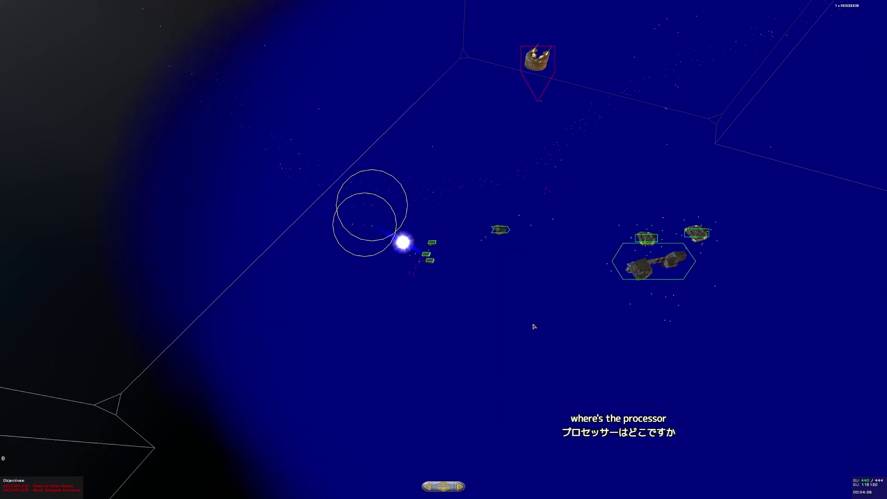
key("space")
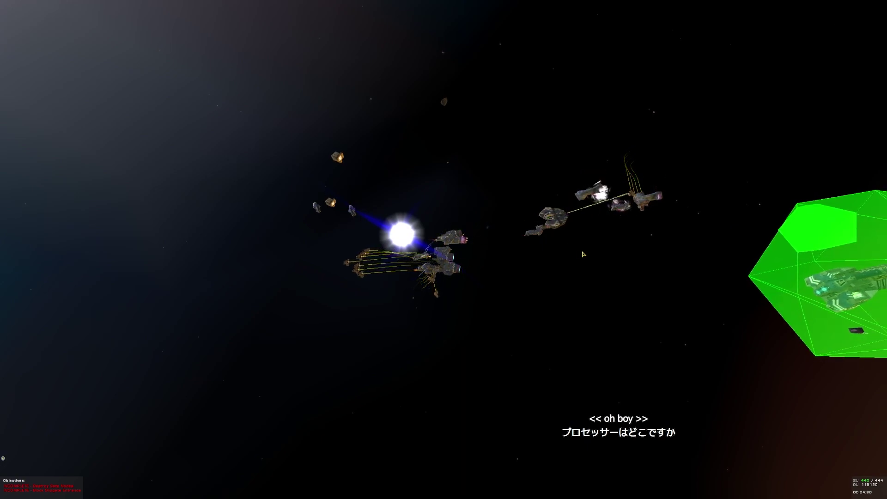
scroll(286, 186, "up", 2)
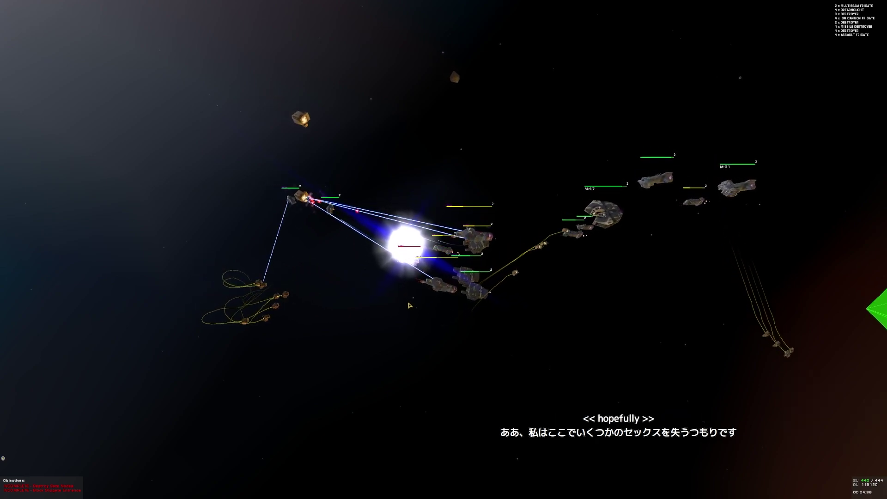
scroll(410, 304, "down", 2)
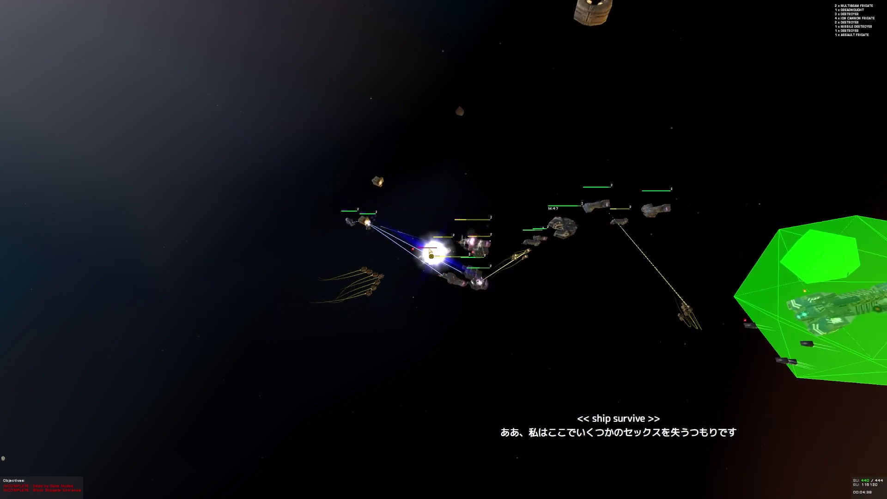
left_click_drag(403, 216, 404, 216)
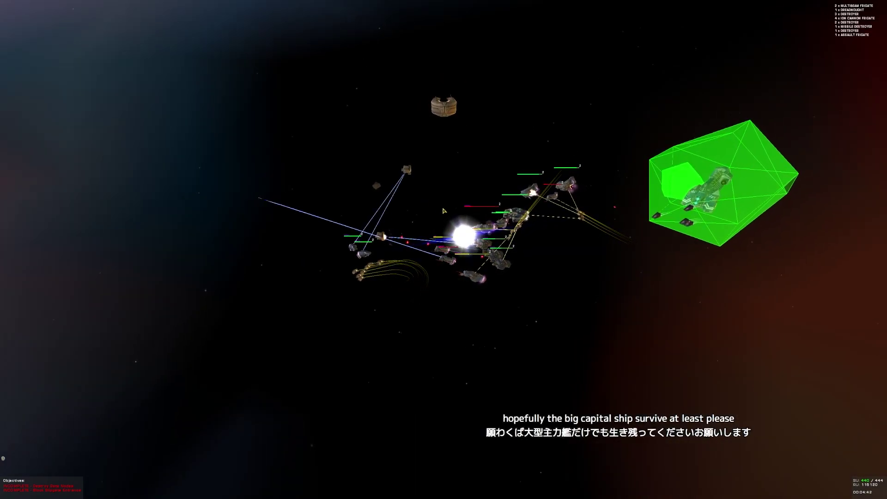
scroll(449, 227, "up", 2)
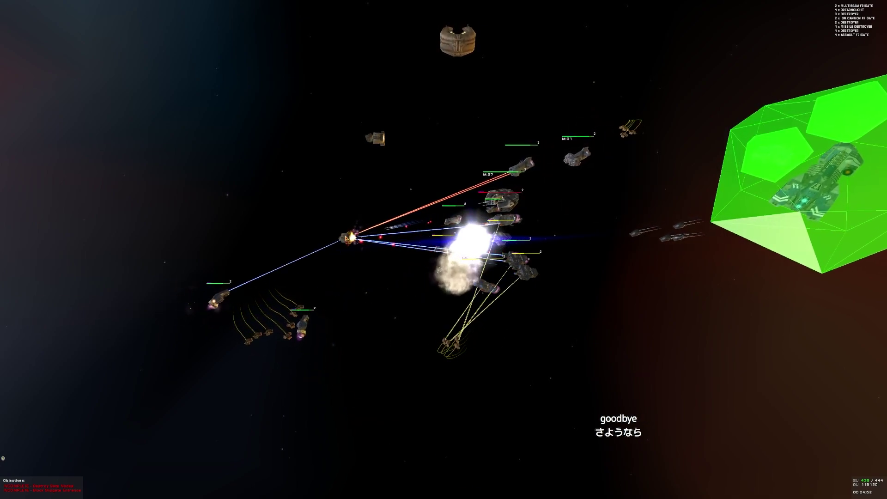
right_click(375, 151)
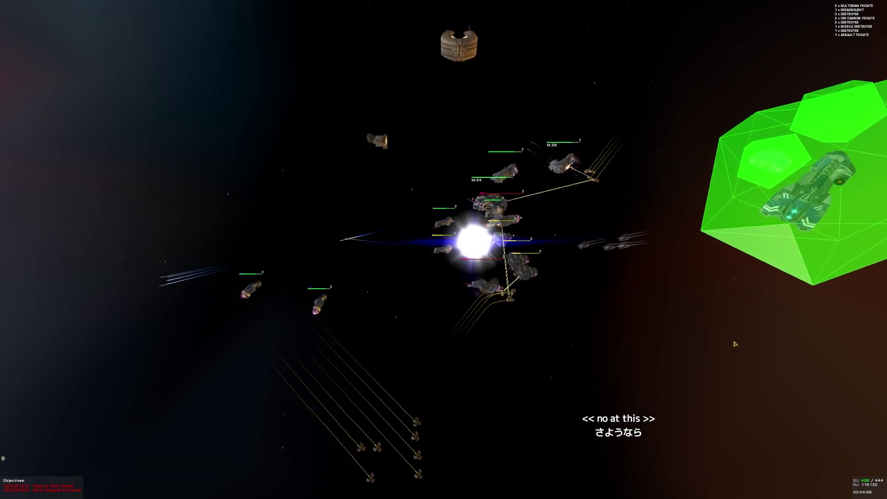
scroll(458, 178, "down", 3)
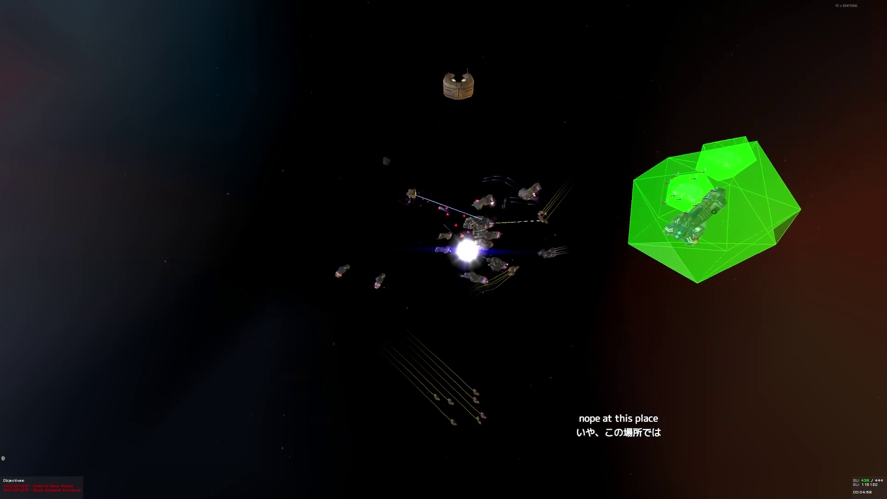
scroll(719, 362, "up", 2)
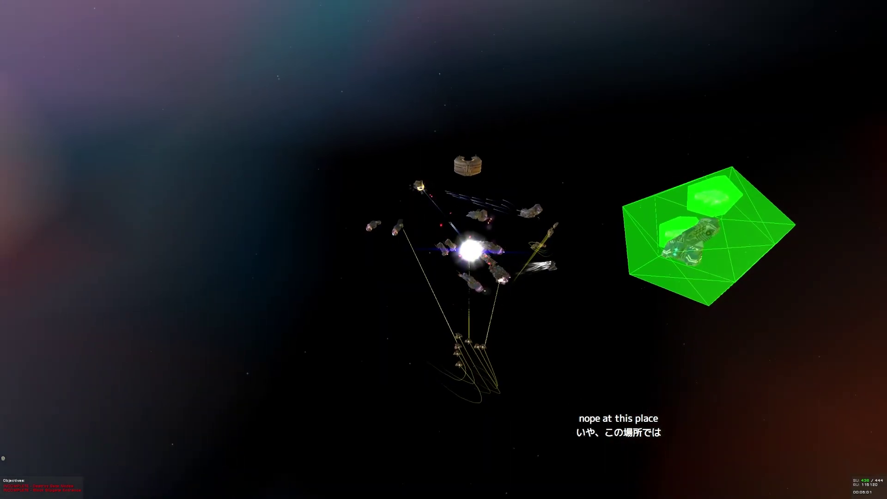
scroll(444, 250, "up", 3)
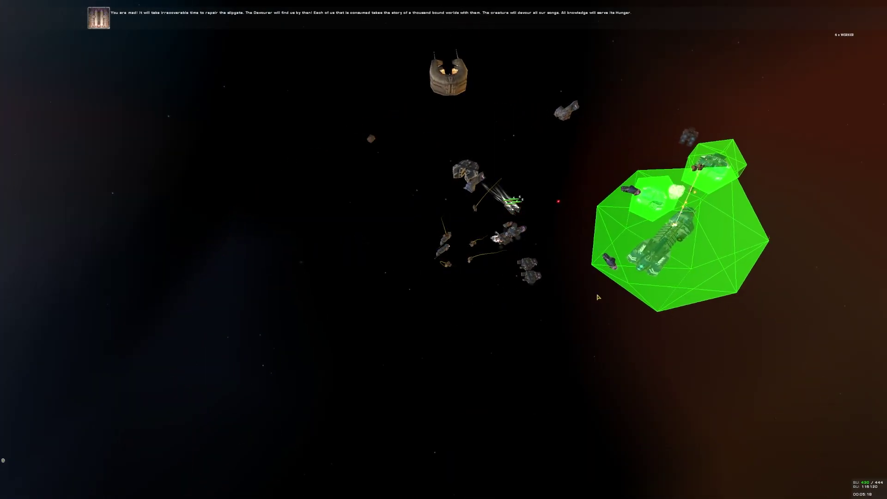
scroll(598, 296, "up", 3)
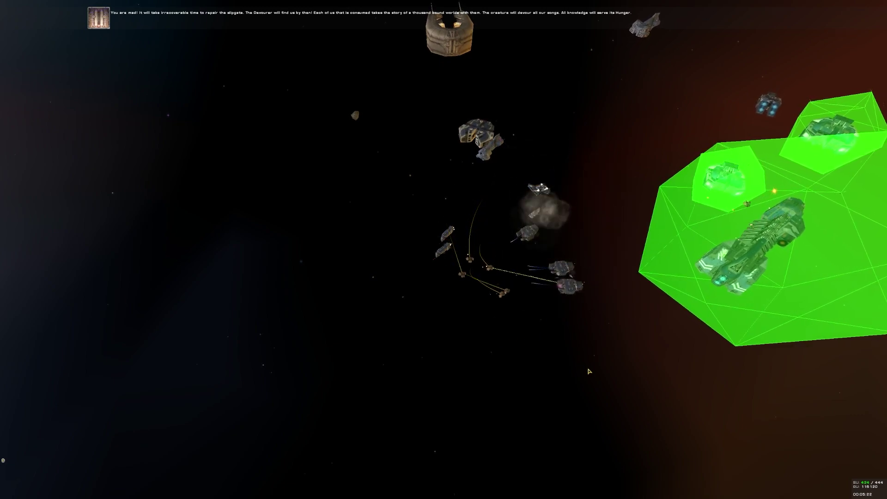
Centre the camera on the command ship and rotate around the fleet
left_click_drag(636, 370, 667, 353)
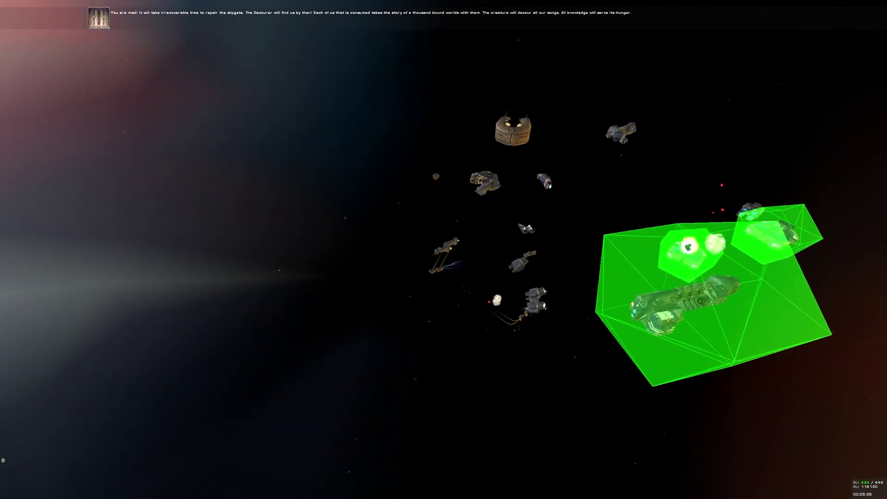
middle_click(667, 353)
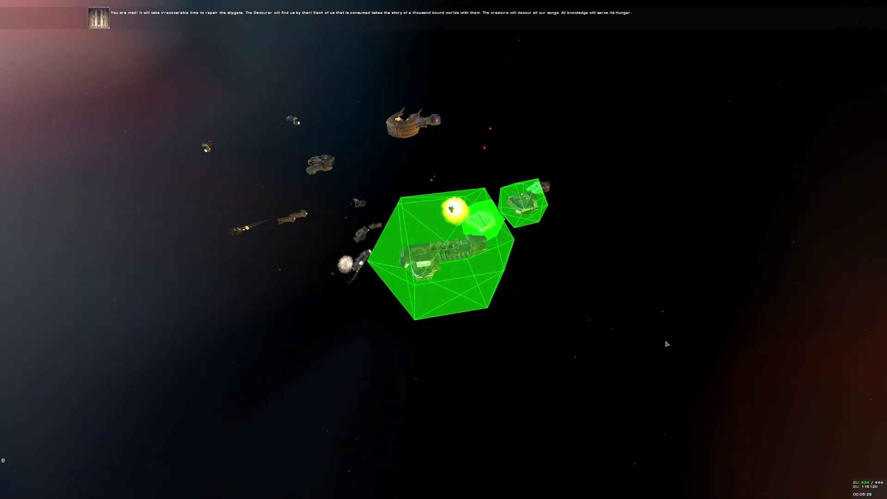
left_click_drag(666, 343, 666, 319)
left_click_drag(526, 270, 526, 257)
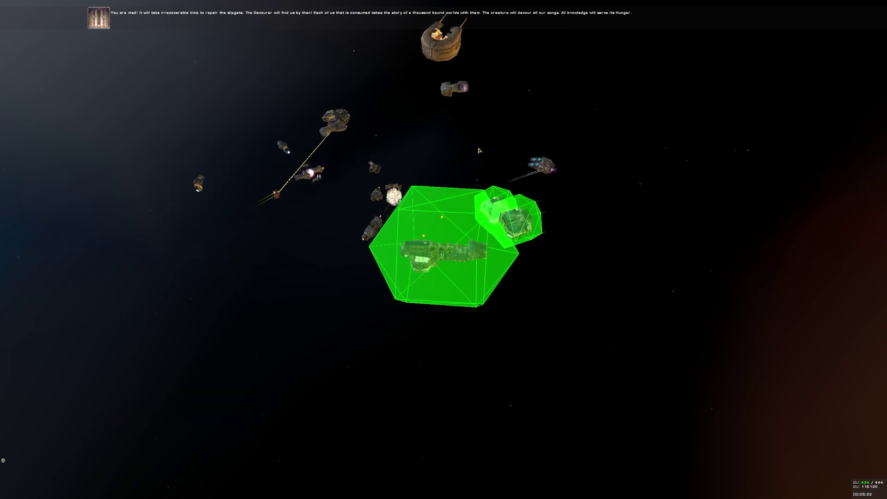
mouse_move(478, 150)
left_mouse_down()
mouse_move(423, 171)
mouse_move(388, 159)
mouse_move(402, 180)
mouse_move(465, 152)
left_mouse_up()
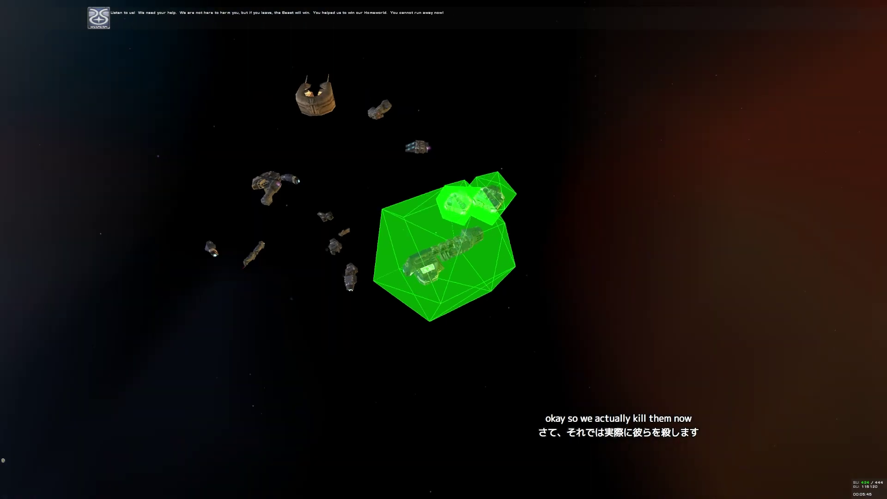
left_click_drag(465, 152, 443, 167)
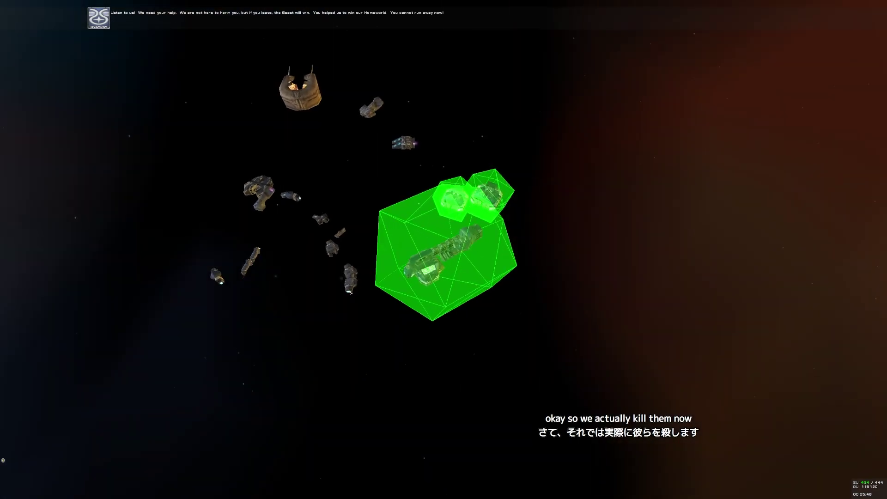
Move the selected ships near the shielded command ship and orbit to check them
key("m")
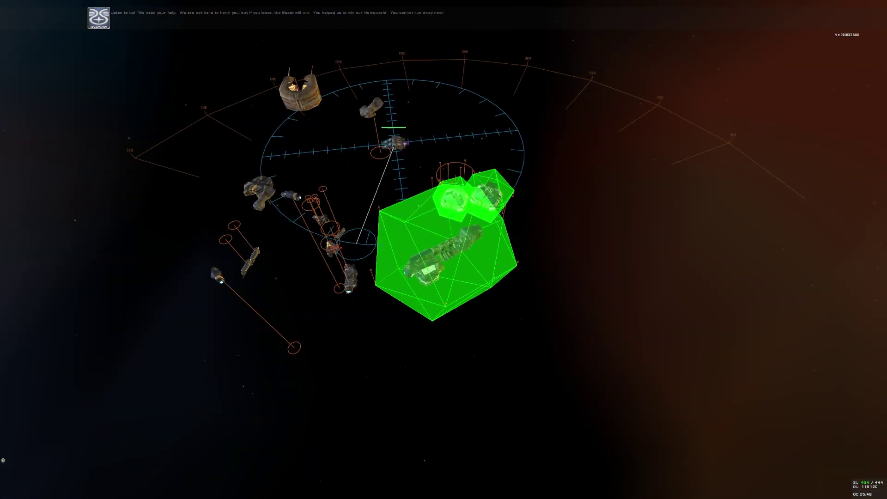
left_click(352, 255)
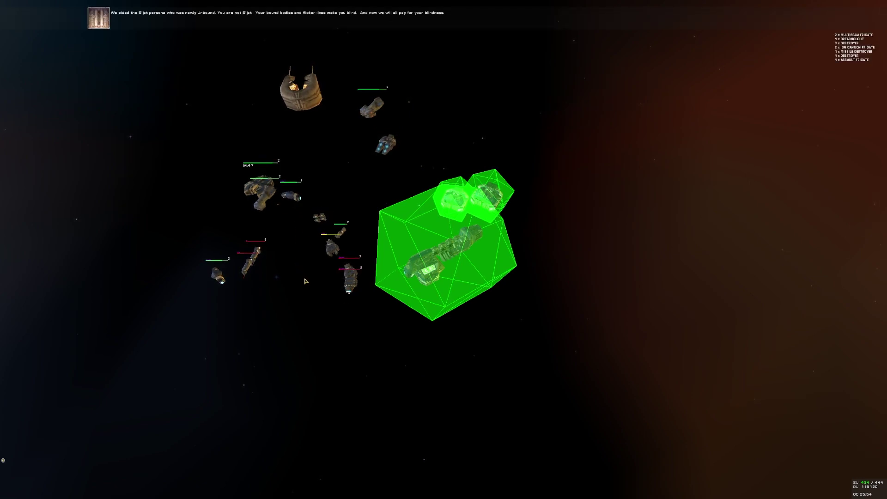
scroll(306, 284, "up", 4)
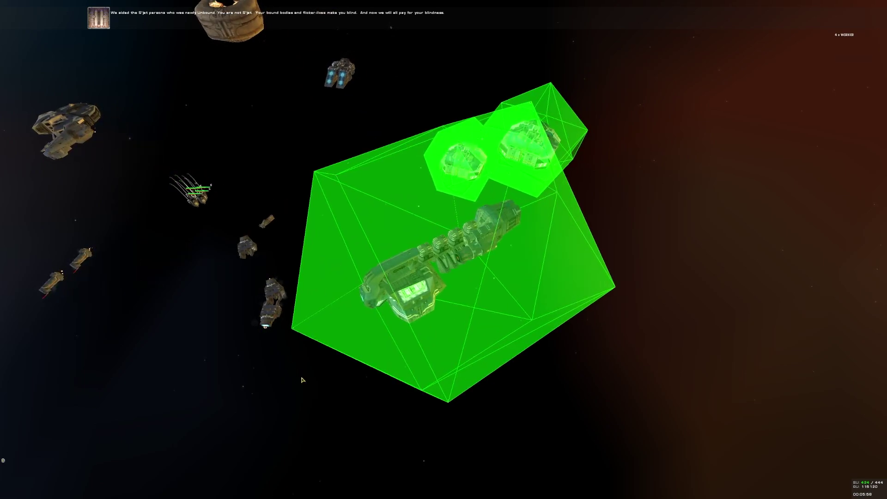
scroll(302, 377, "down", 4)
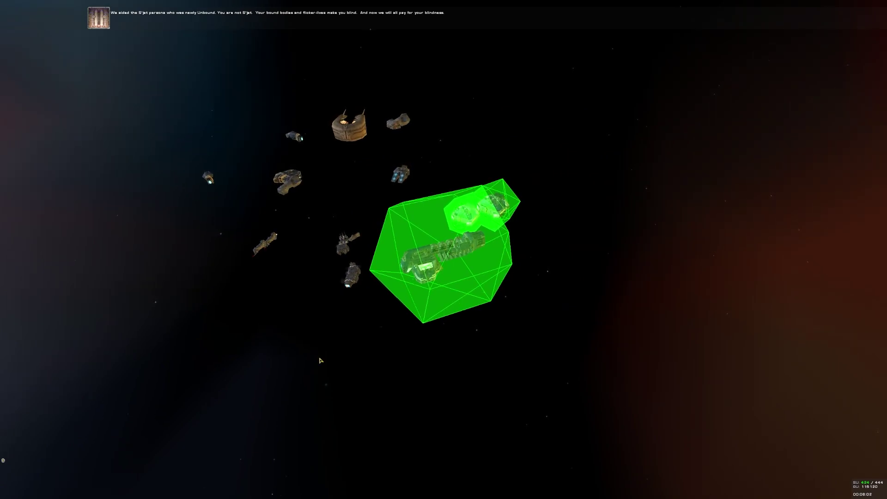
left_click_drag(320, 360, 333, 346)
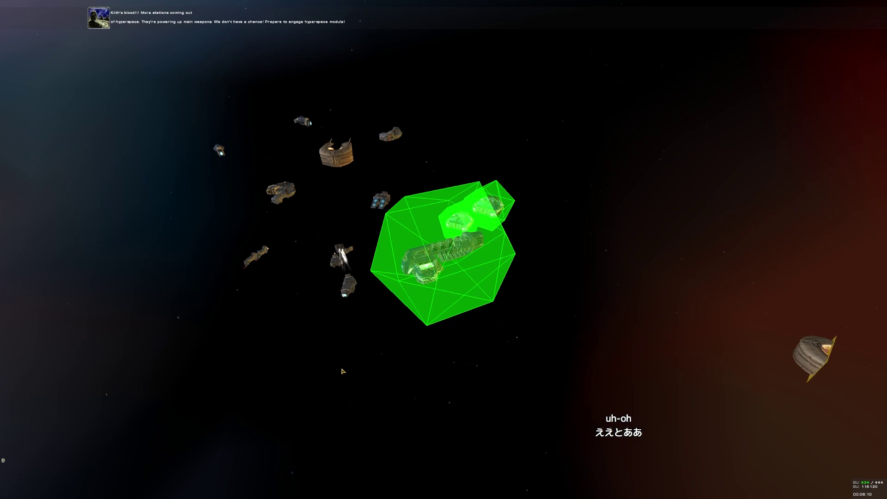
Select the docked command ship and set two groups to aggressive tactics
left_click_drag(425, 407, 388, 402)
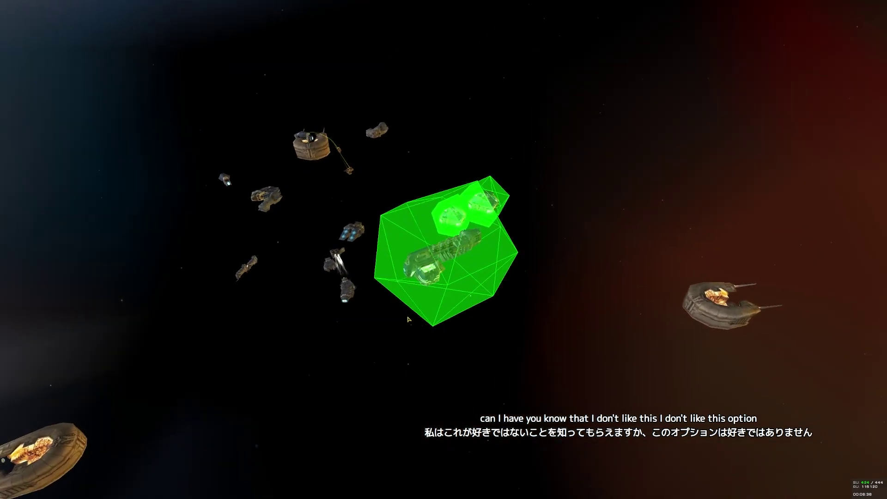
left_click(430, 256)
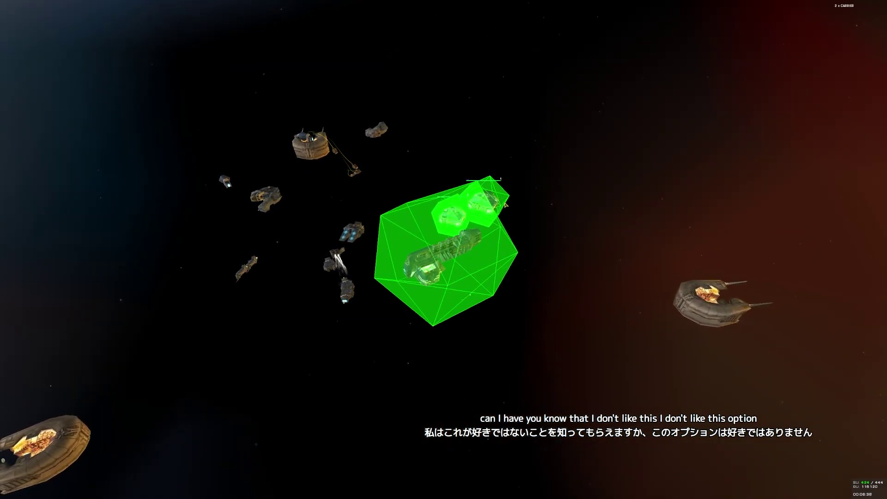
key("ctrl+a")
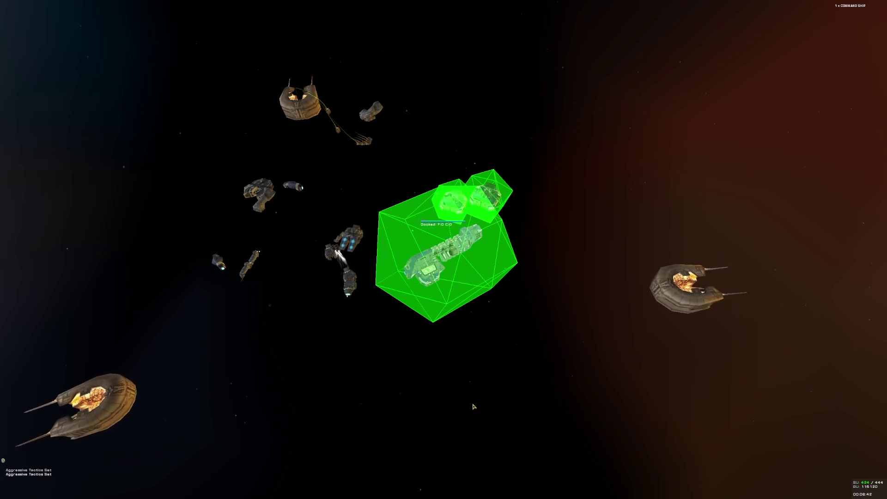
key("ctrl+a")
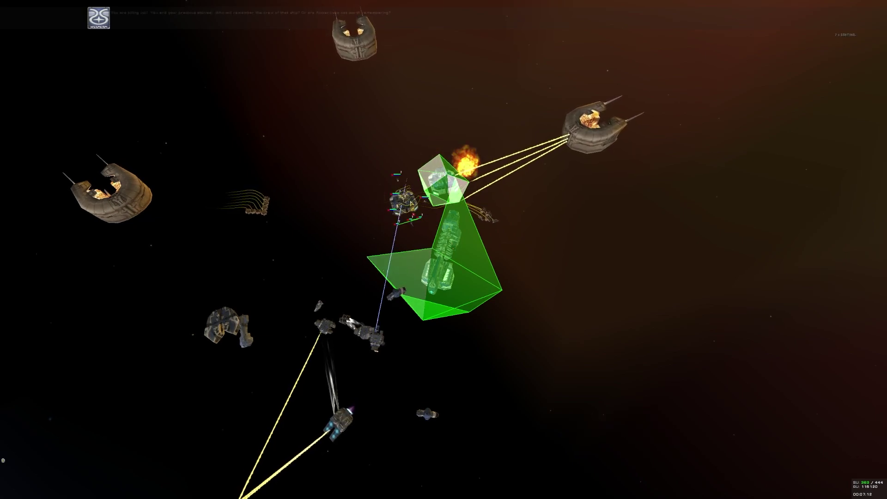
Move the two carriers to the chosen position on the movement plane
key("m")
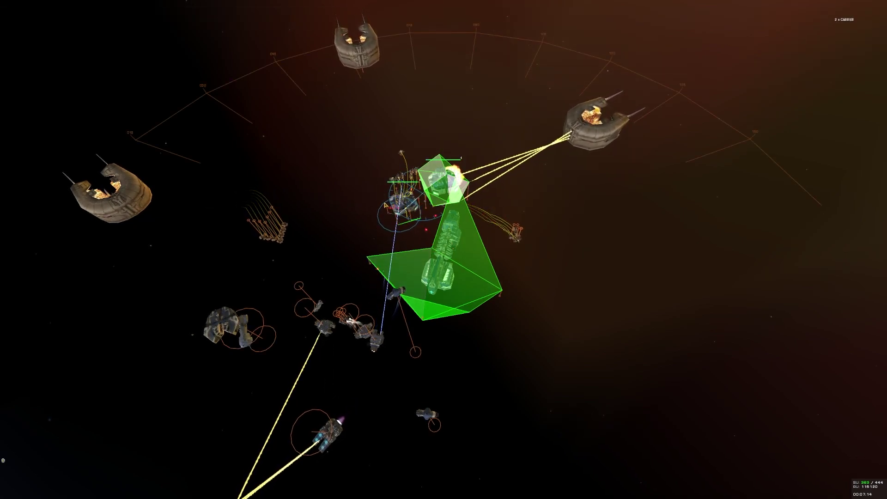
left_click(414, 352)
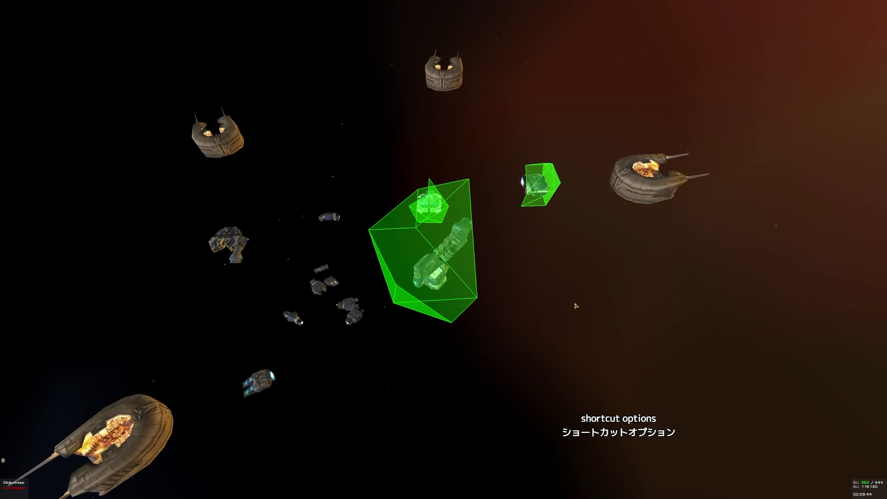
Orbit the camera around the fleet, including a top-down look
left_click_drag(574, 303, 548, 318)
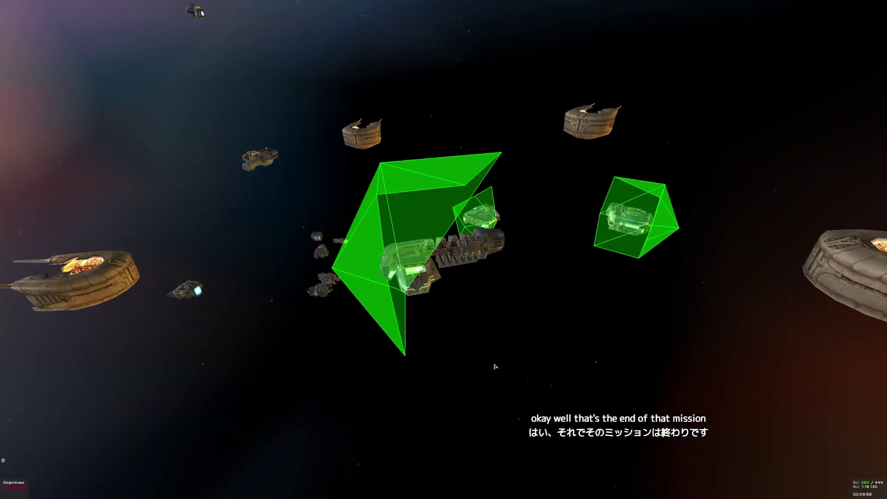
left_click_drag(495, 367, 495, 366)
left_click_drag(334, 330, 333, 330)
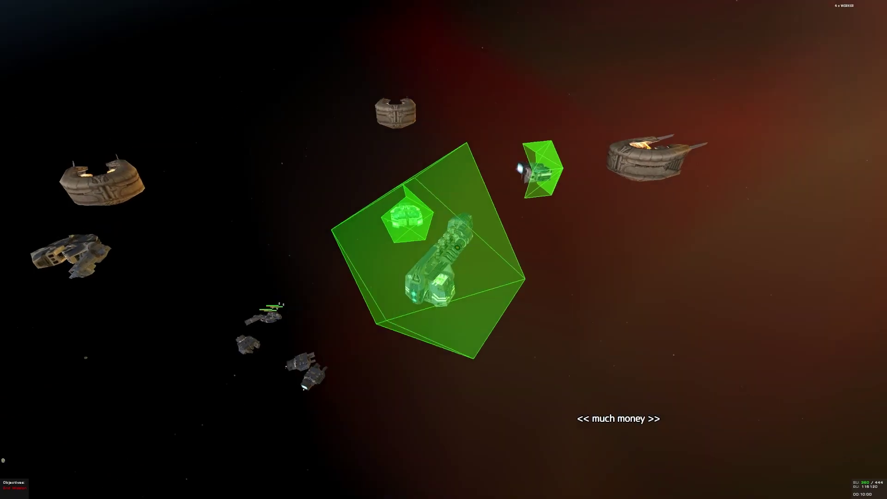
left_click_drag(333, 330, 334, 330)
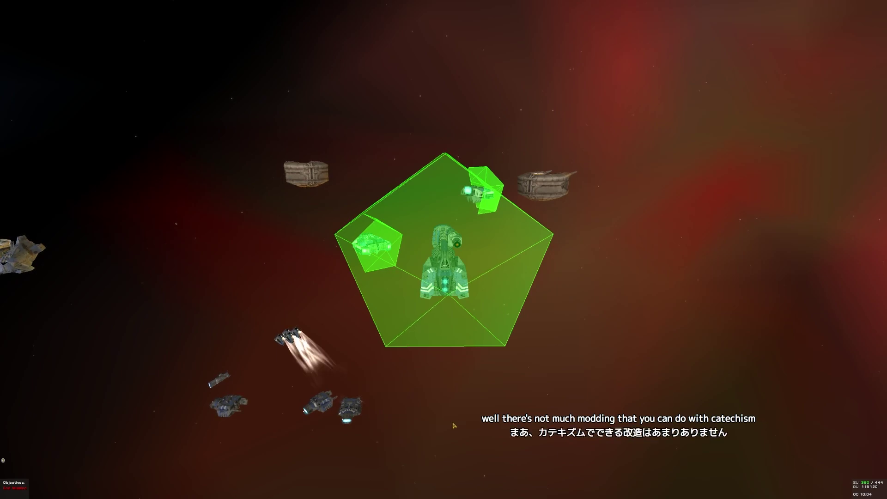
left_click_drag(453, 426, 469, 416)
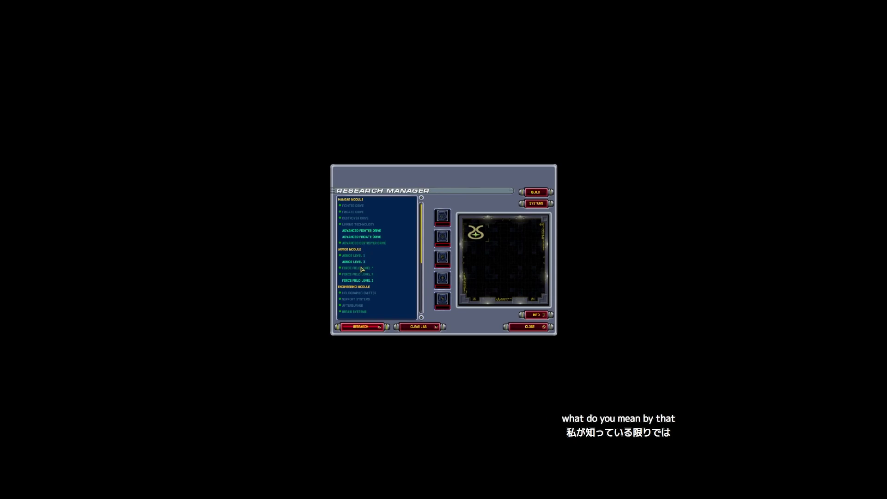
Browse Force Field 3, Armor 3 and Advanced Frigate Drive, then research Advanced Fighter Drive
left_click(358, 281)
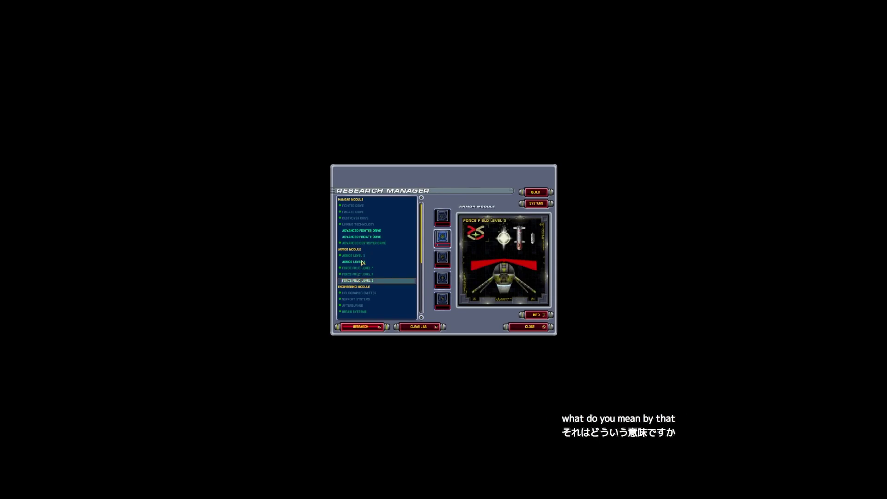
left_click(362, 262)
left_click(366, 237)
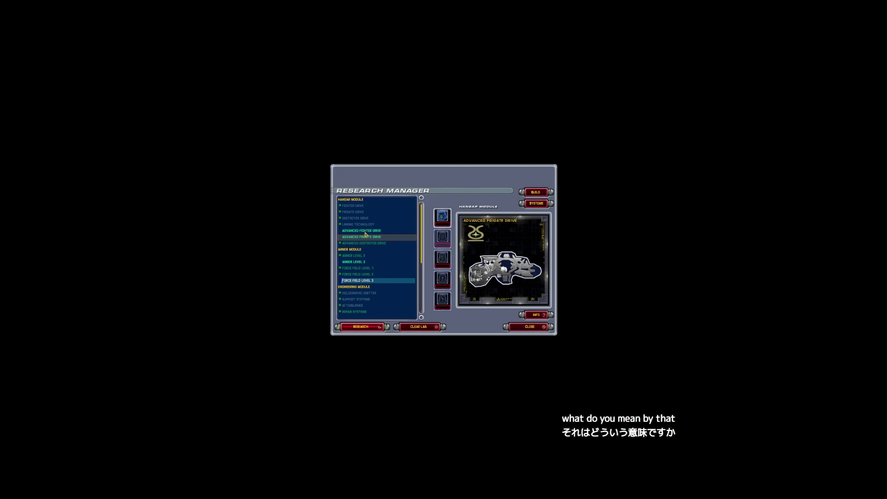
left_click(365, 231)
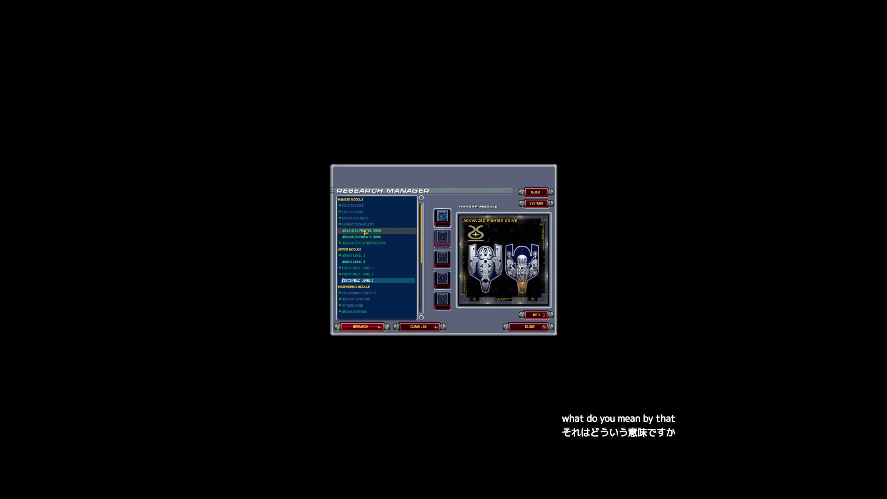
double_click(364, 231)
key("Escape")
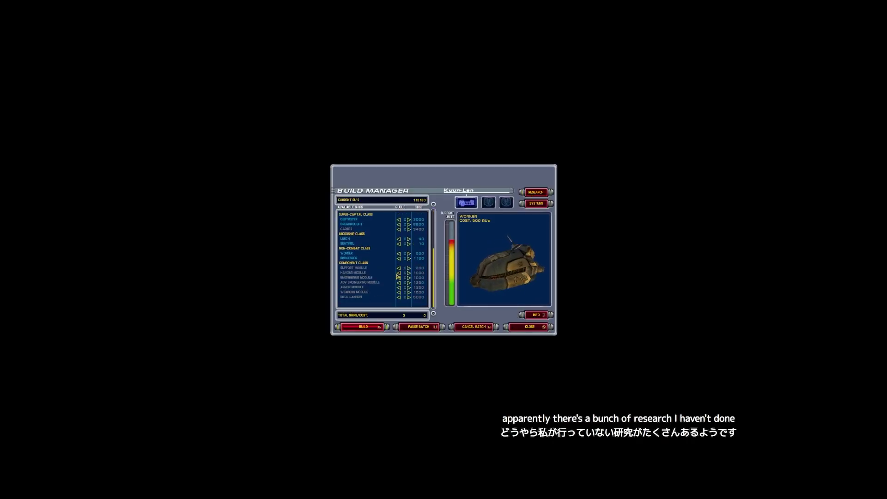
scroll(375, 275, "up", 5)
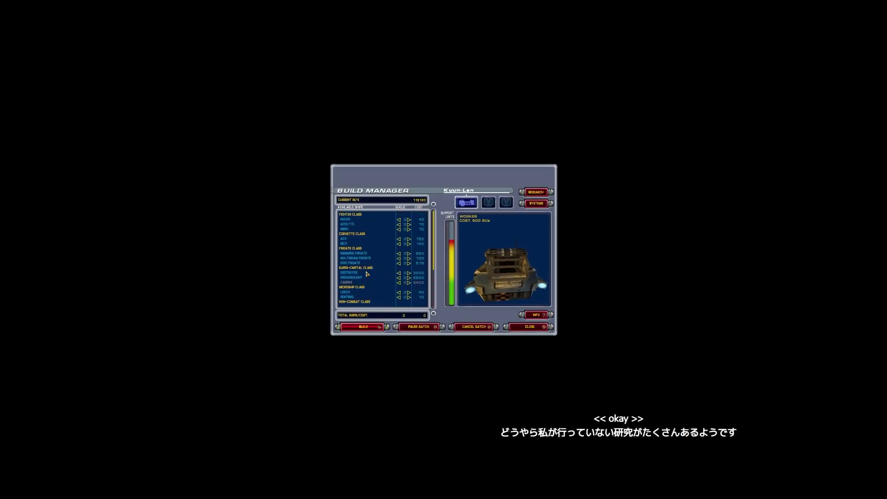
Leave ship construction with five Sentinels queued, back over the shielded fleet
key("Escape")
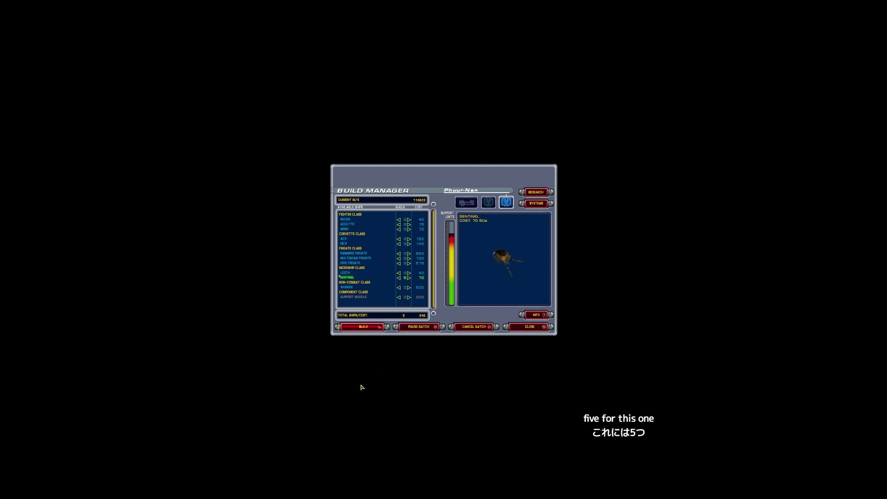
key("Escape")
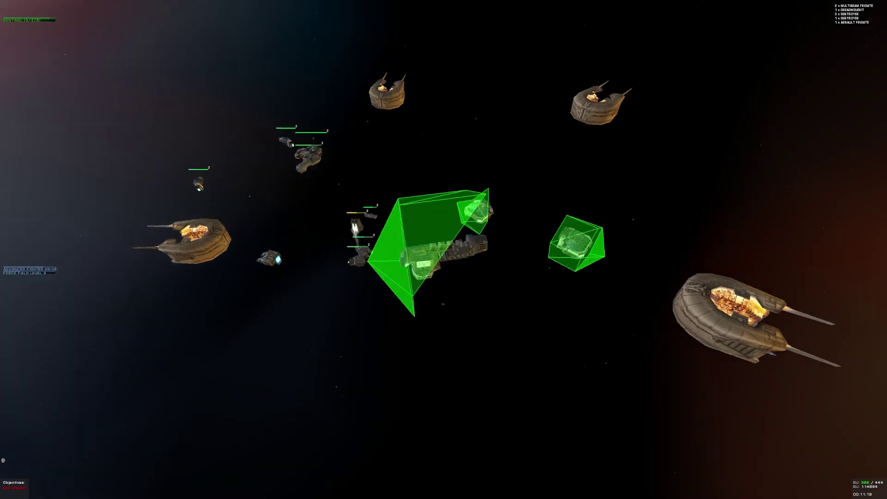
Orbit the camera around the shielded fleet
left_click_drag(339, 353, 430, 346)
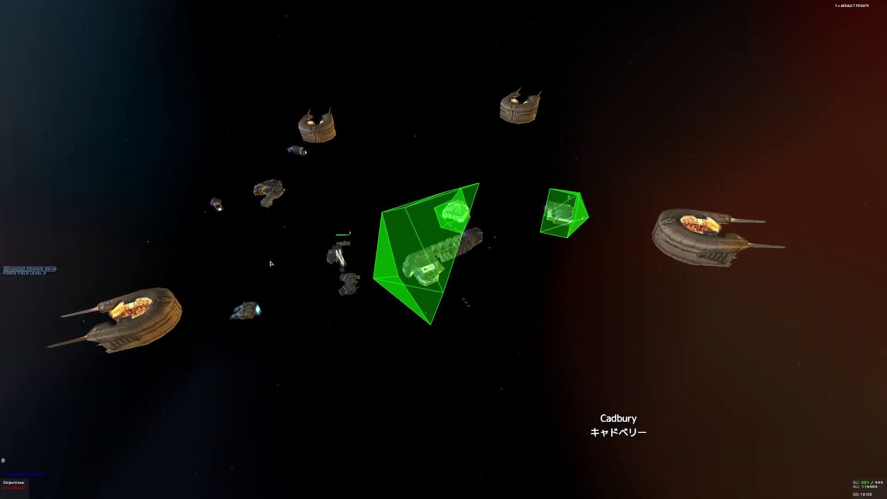
Turn on the ship overlay around every ship from the View menu
right_click(320, 205)
mouse_move(338, 218)
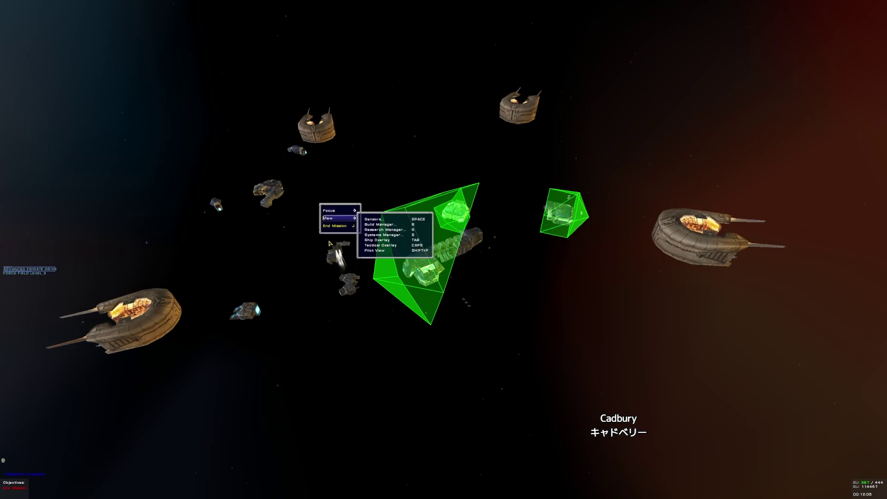
left_click(377, 243)
right_click(340, 193)
left_click(407, 237)
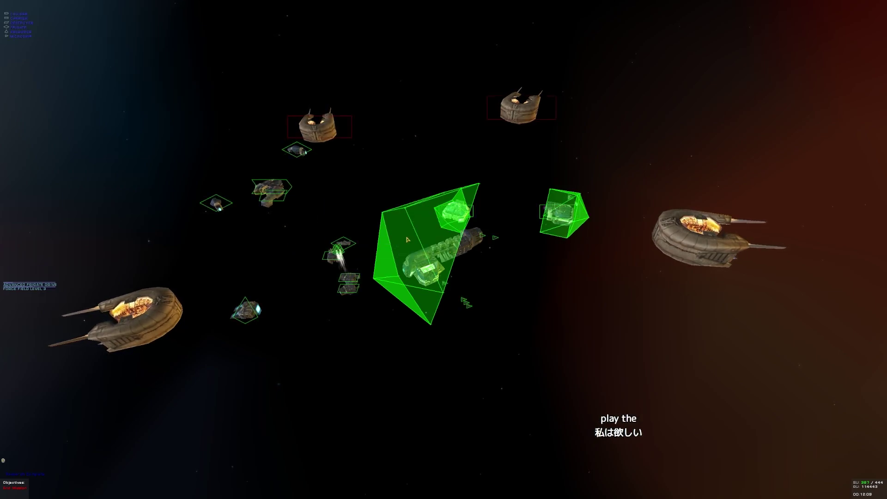
Inspect the assault frigate, multibeam frigate, destroyer and dreadnought stats, then deselect
left_click(344, 247)
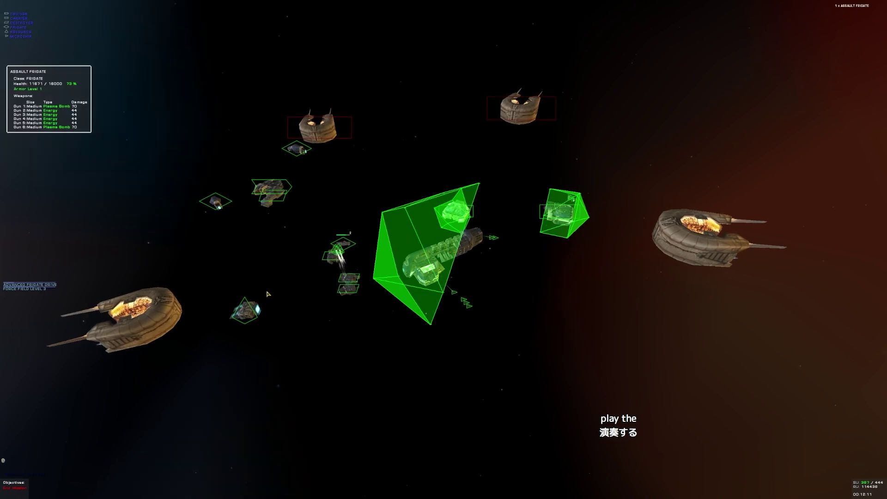
left_click(287, 342)
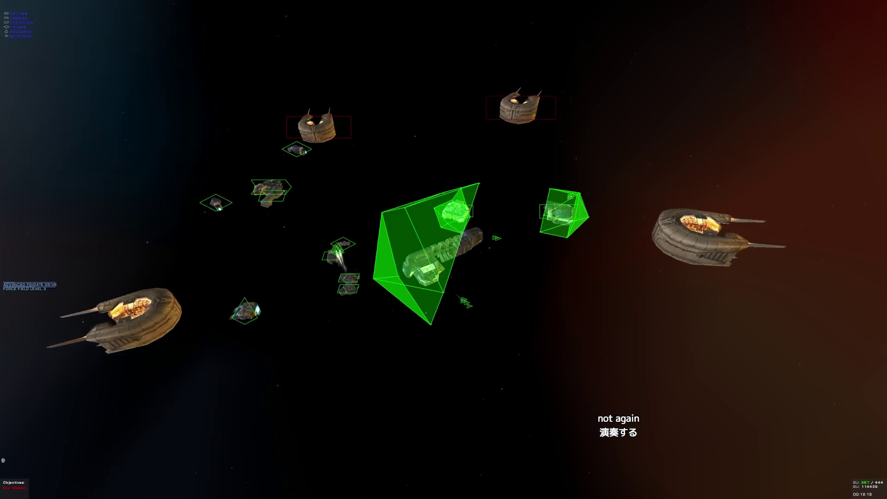
left_click(223, 207)
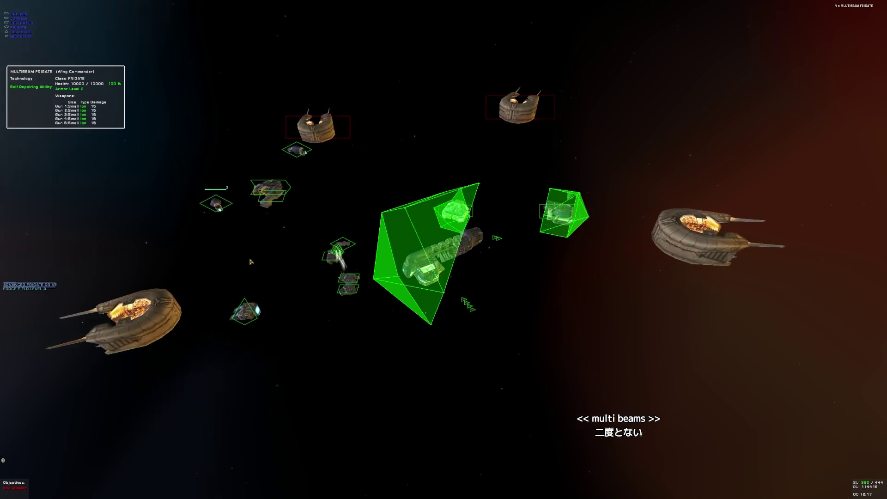
left_click(277, 195)
left_click(292, 160)
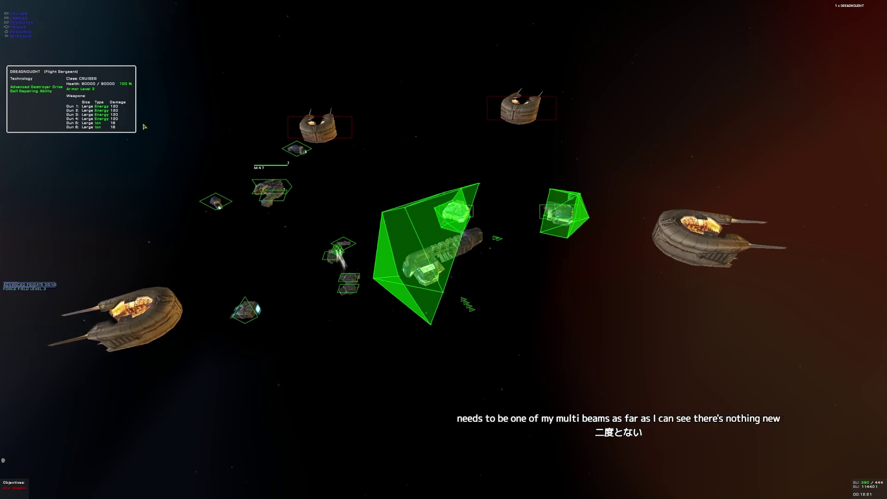
left_click(299, 156)
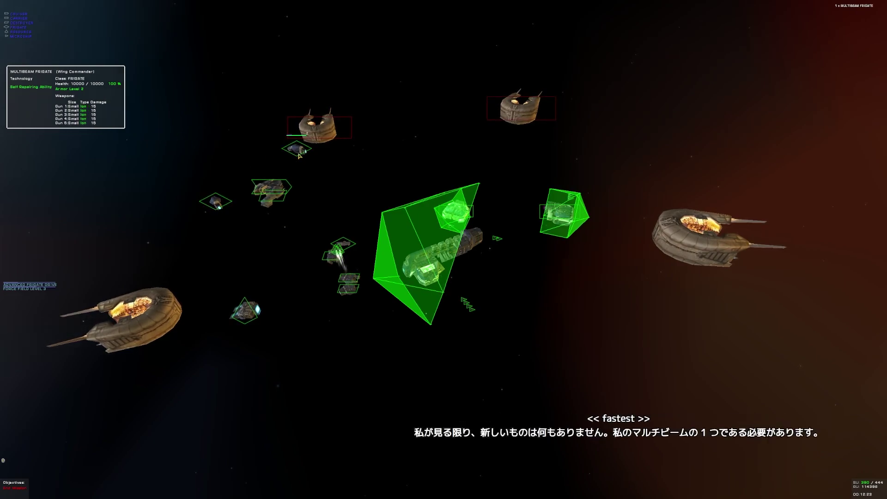
left_click(315, 275)
scroll(516, 339, "up", 5)
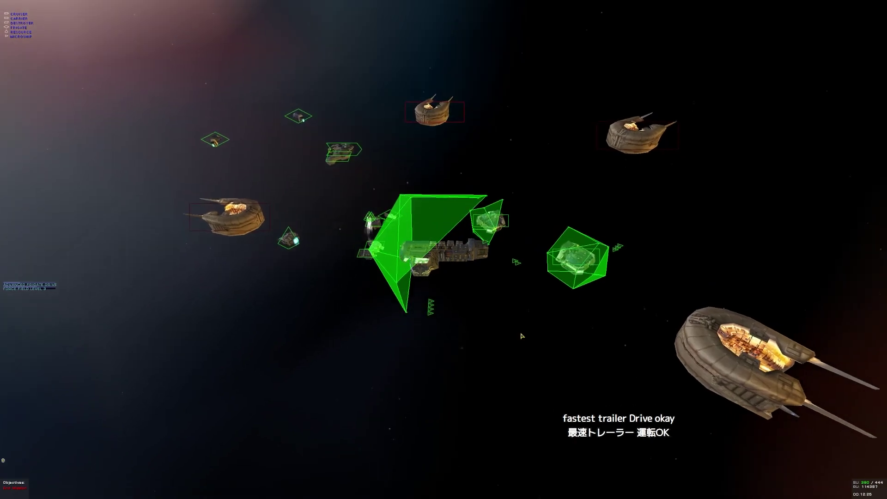
Select the Sentinel groups and dissolve their force-field formation
left_click(414, 378)
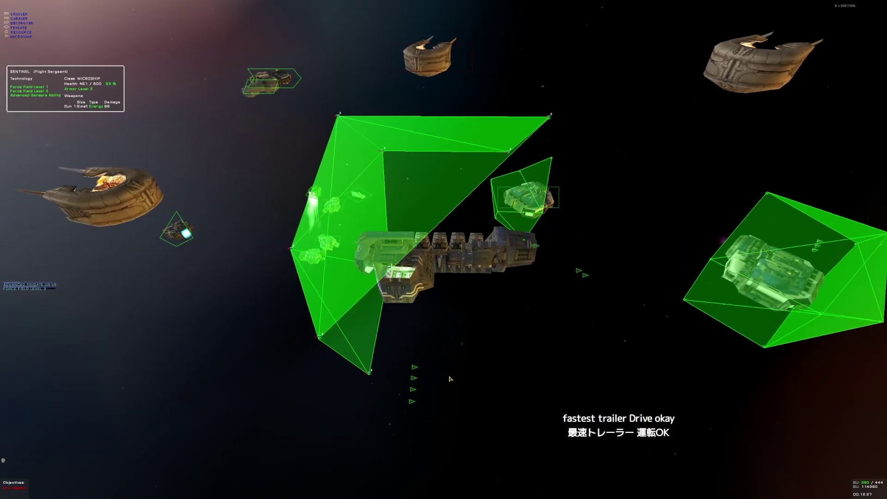
left_click_drag(389, 430, 454, 355)
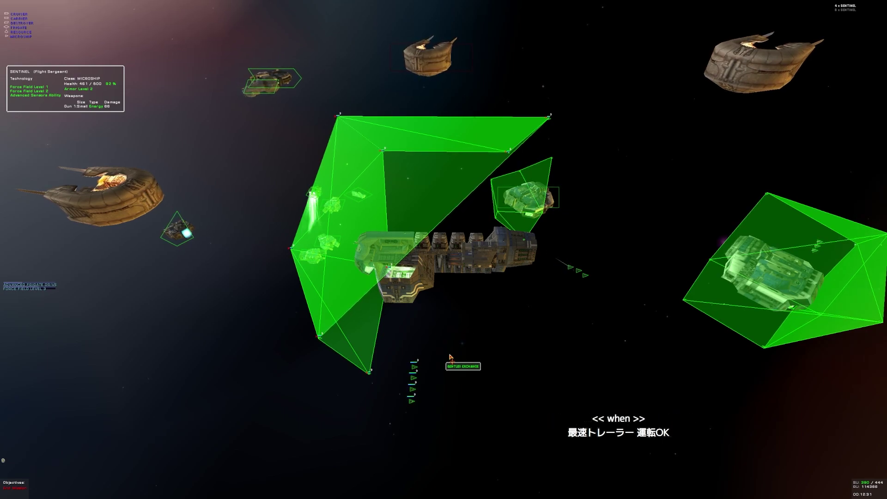
key("ctrl+a")
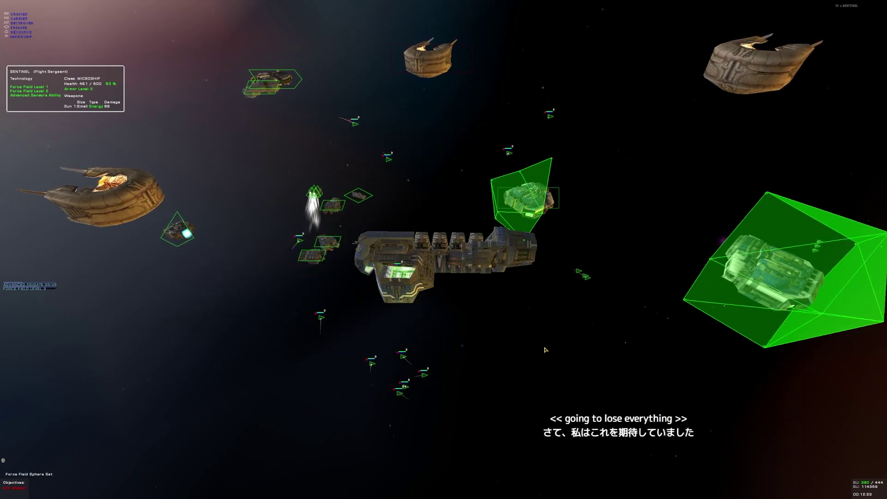
scroll(618, 351, "down", 3)
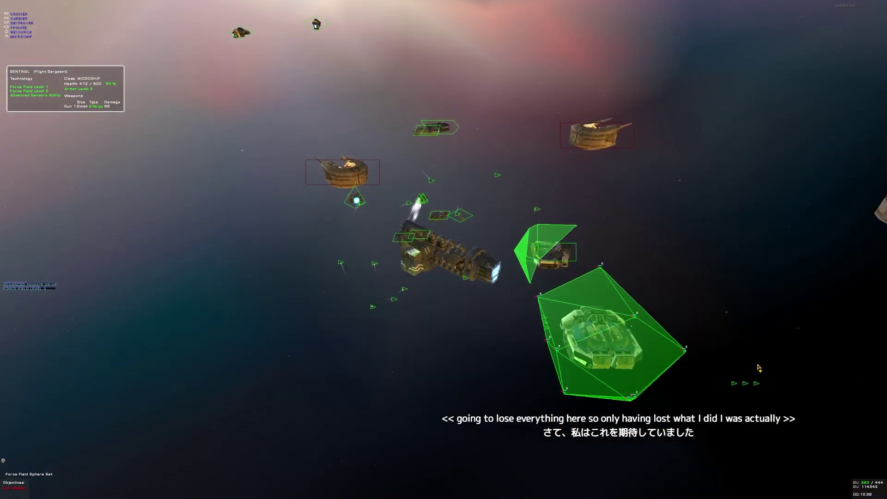
left_click_drag(738, 359, 792, 410)
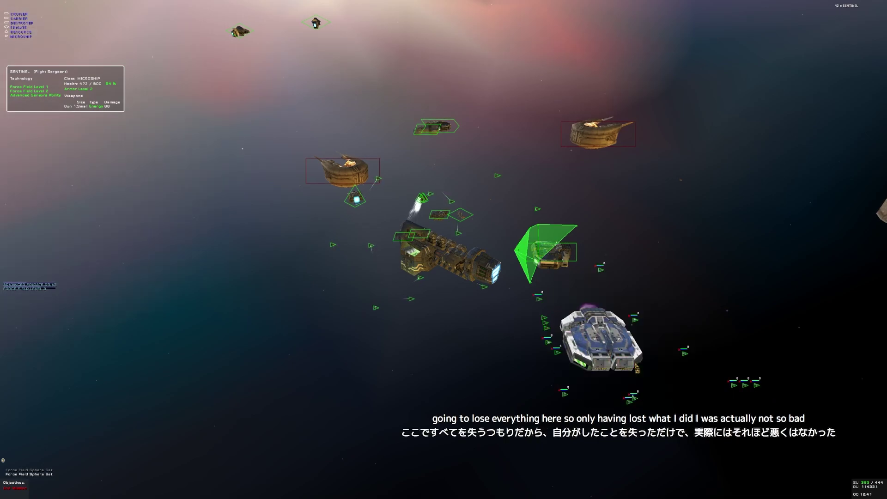
left_click(484, 405)
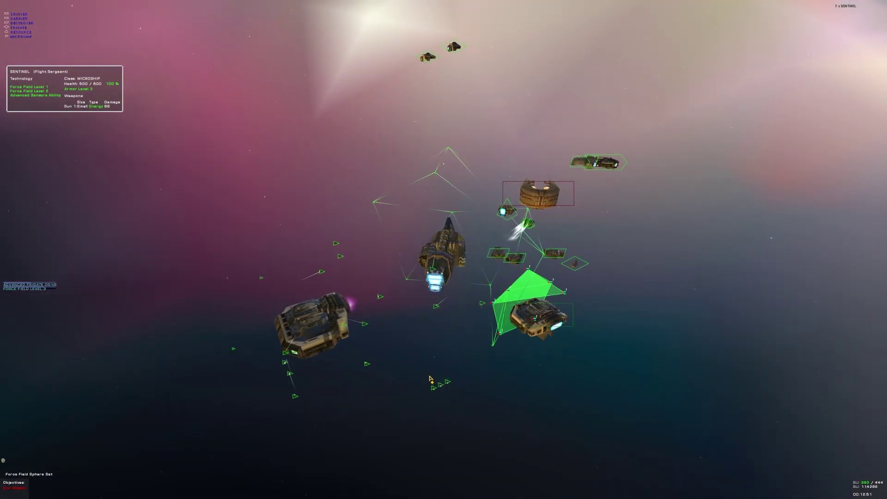
Select the nearby Sentinels, jump to ship group 7, and glance at the launch overview
left_click_drag(421, 371, 474, 401)
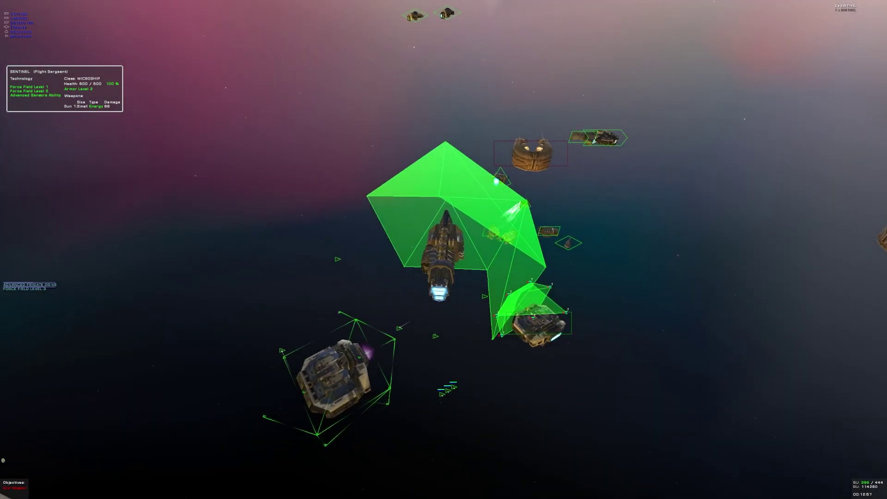
key("ctrl+7")
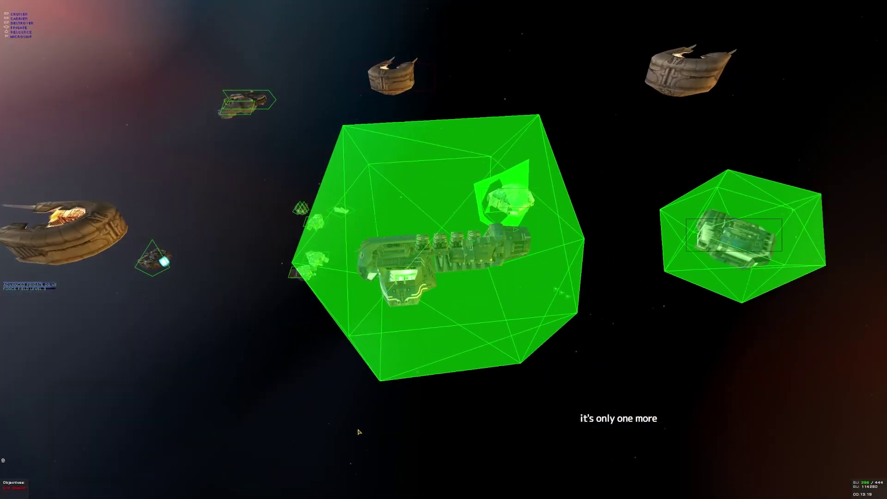
key("l")
key("Escape")
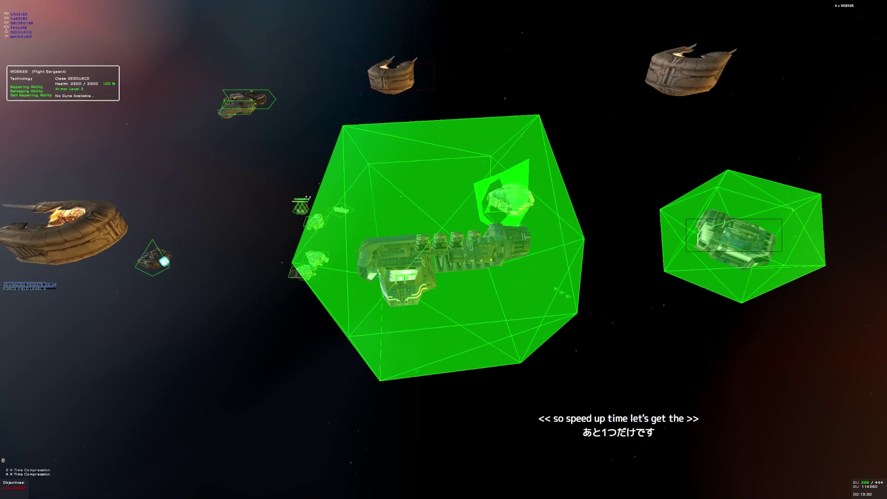
Speed game time to 4x, inspect the Processor, and focus on a Sentinel
right_click(309, 305)
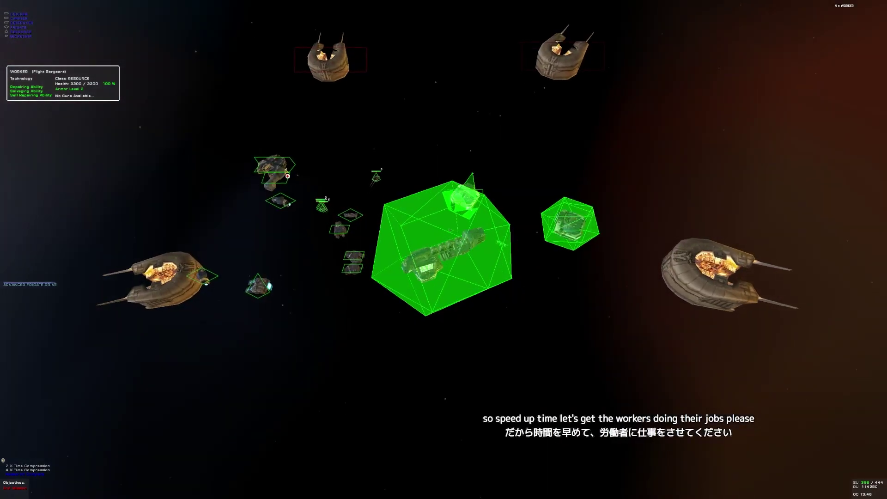
key("bracketright")
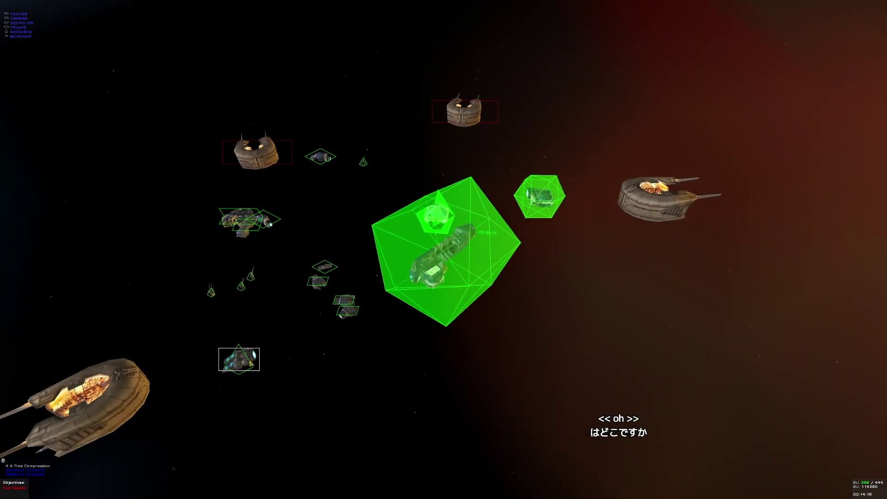
left_click(238, 359)
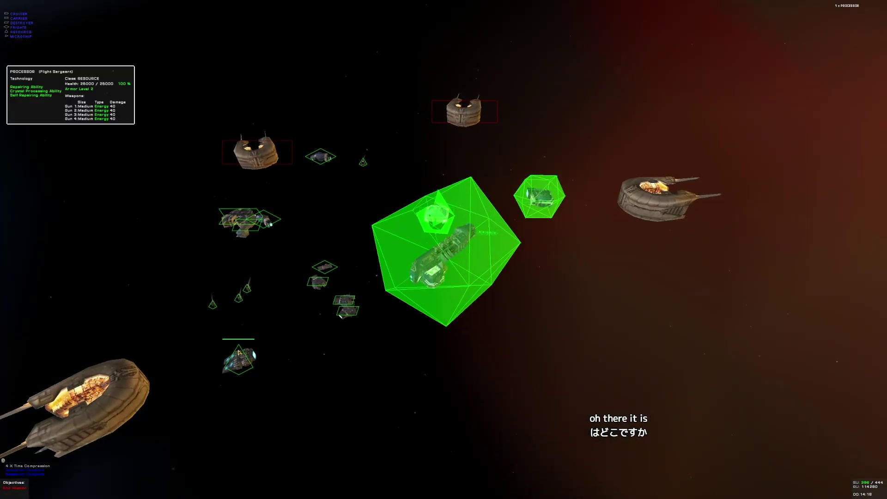
left_click(305, 368)
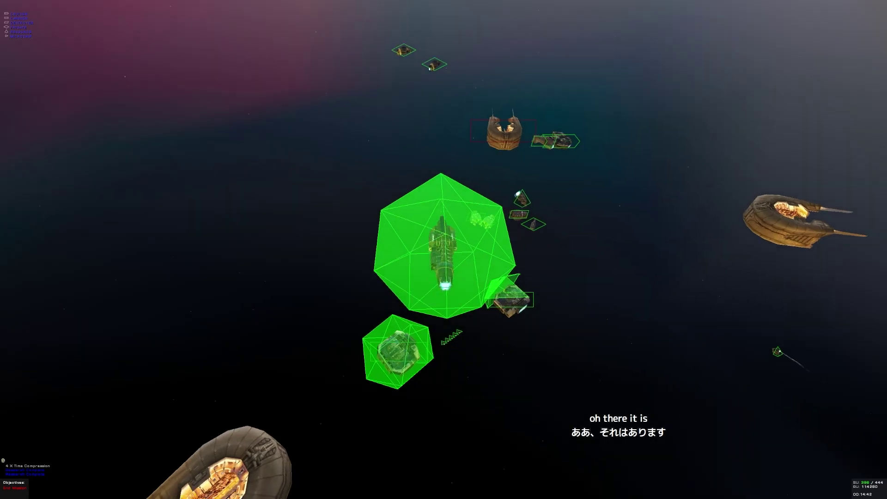
key("1")
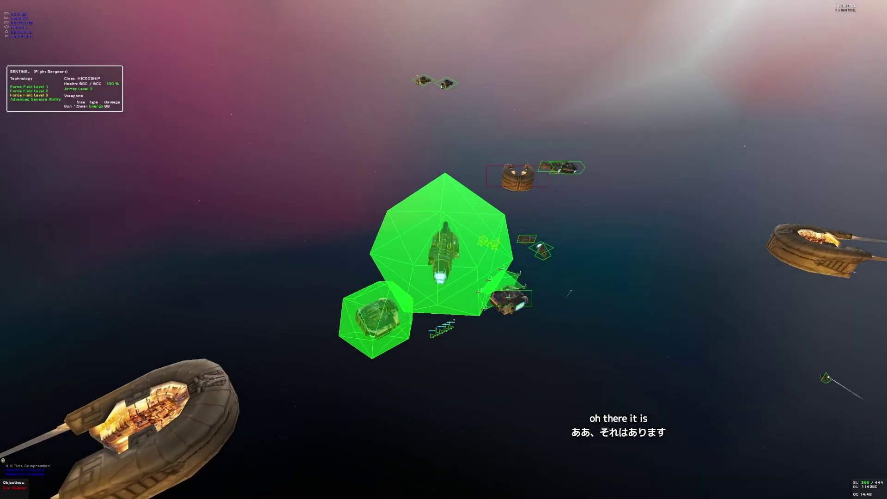
scroll(534, 415, "up", 5)
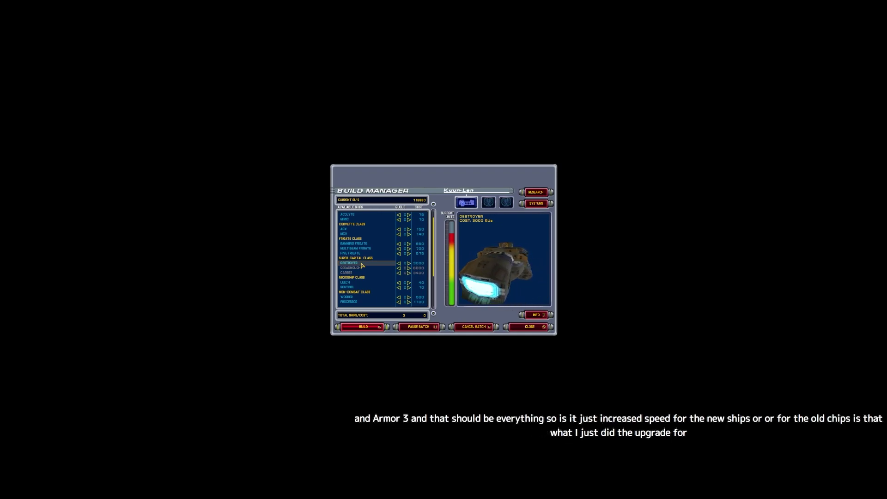
Inspect the destroyer, dreadnought and multibeam frigate stats, then select the whole fleet
key("Escape")
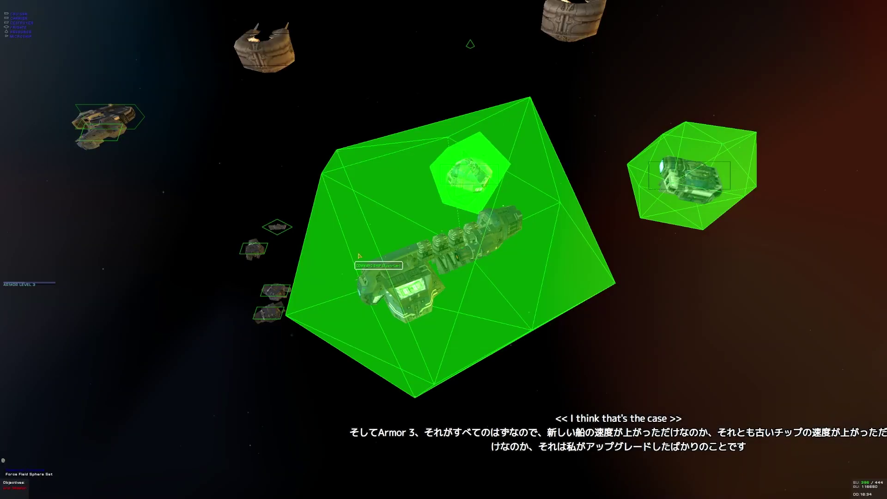
scroll(290, 355, "down", 5)
left_click(277, 203)
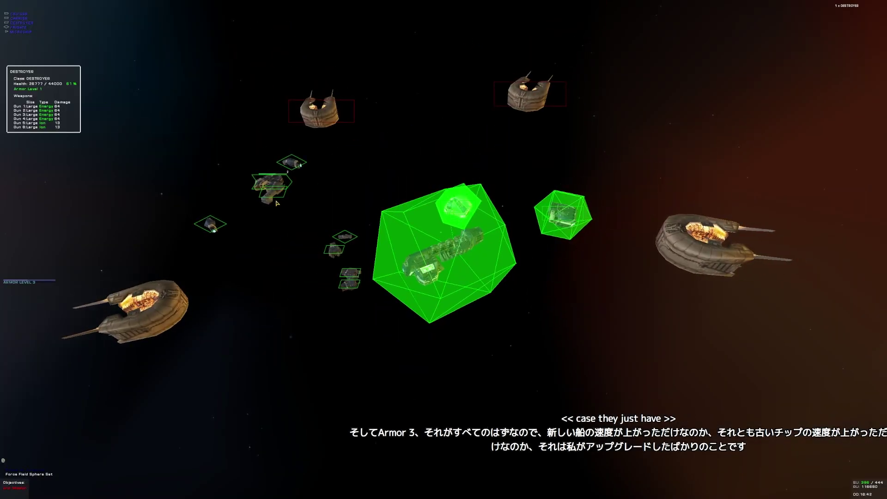
left_click(267, 176)
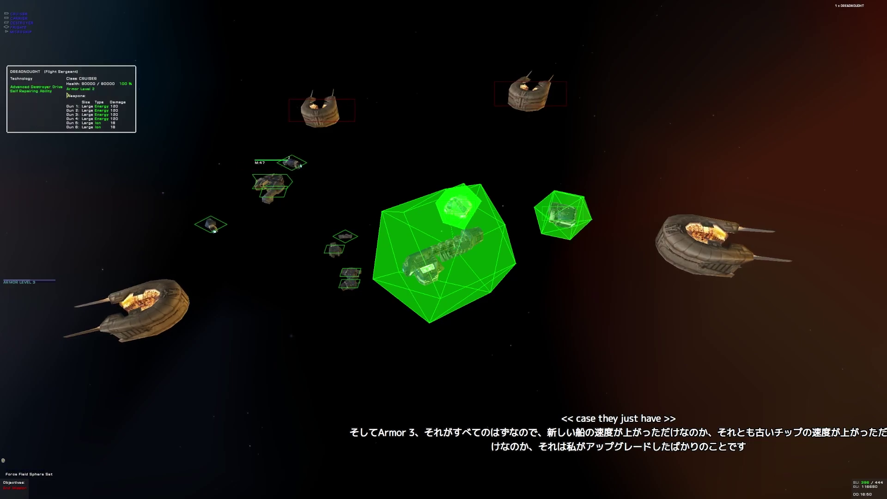
left_click(295, 166)
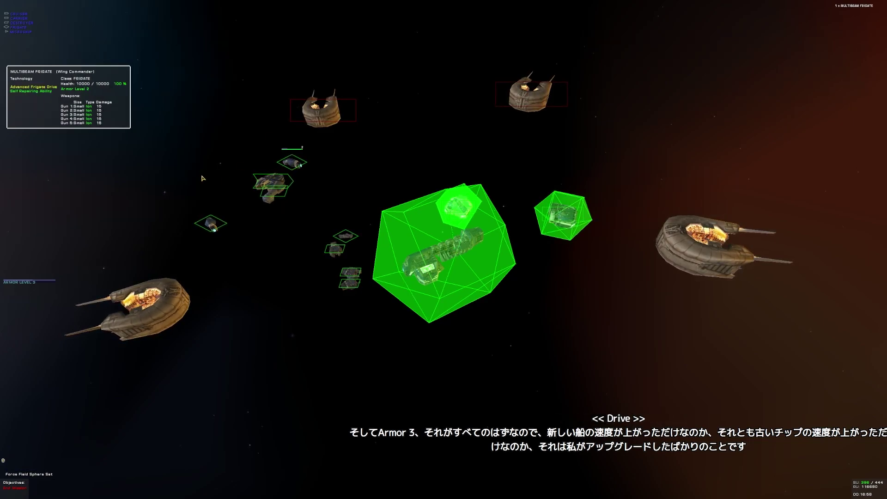
key("ctrl+a")
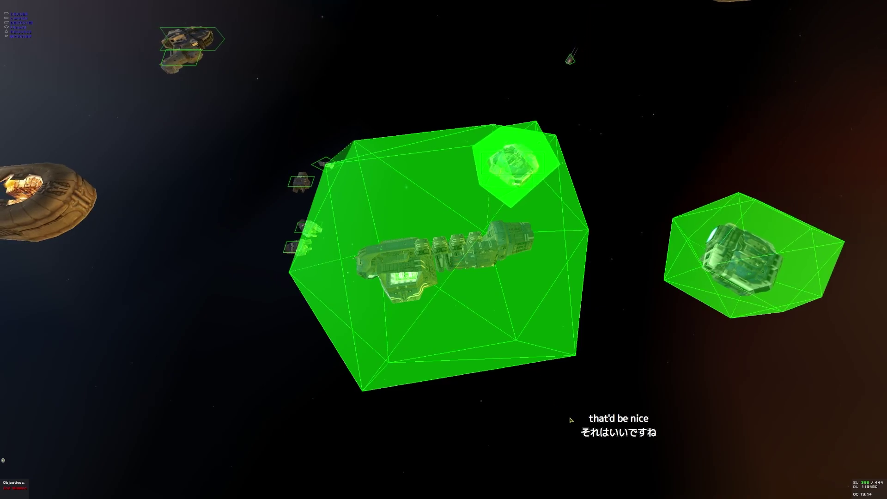
scroll(570, 419, "down", 5)
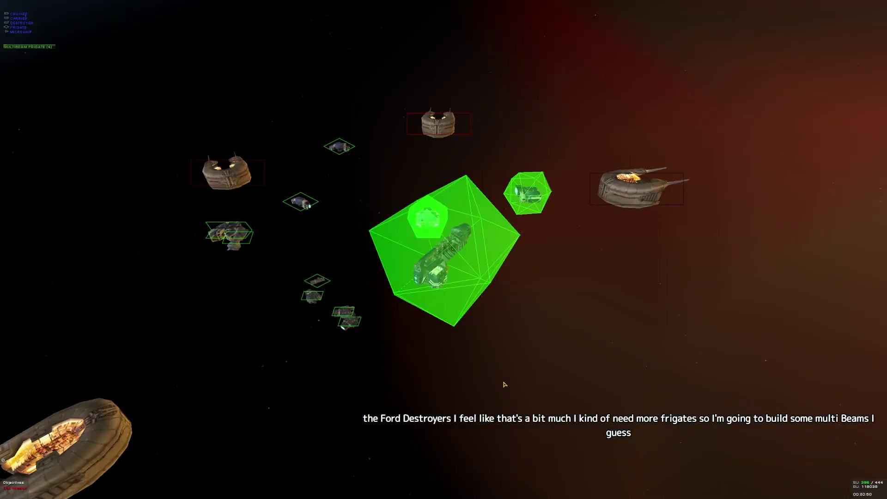
Start building the queued Multibeam Frigates, then check the research options
key("b")
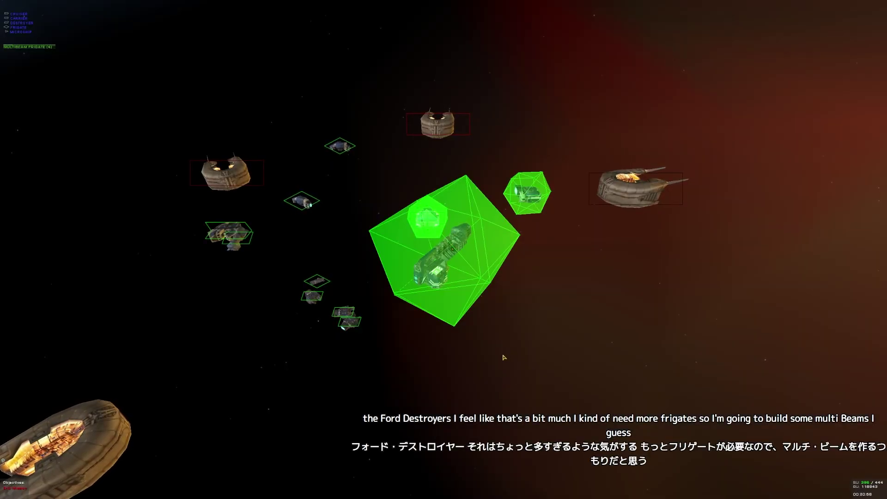
left_click_drag(513, 356, 3, 460)
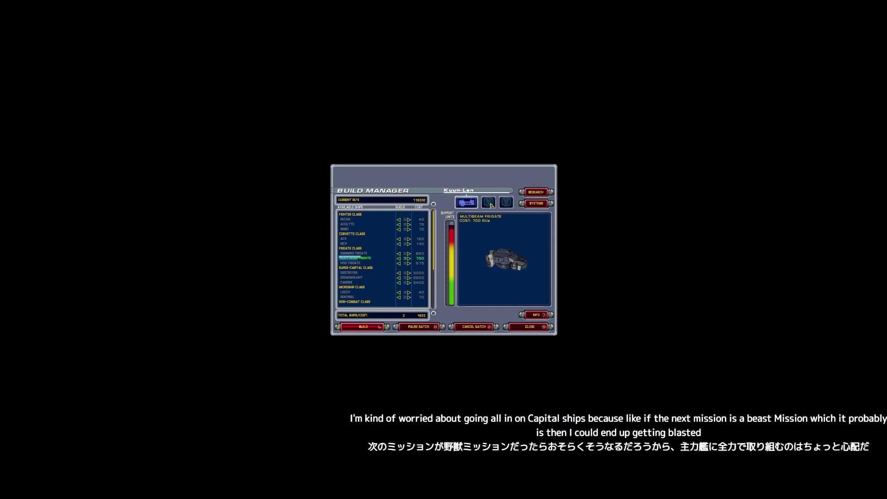
left_click(529, 194)
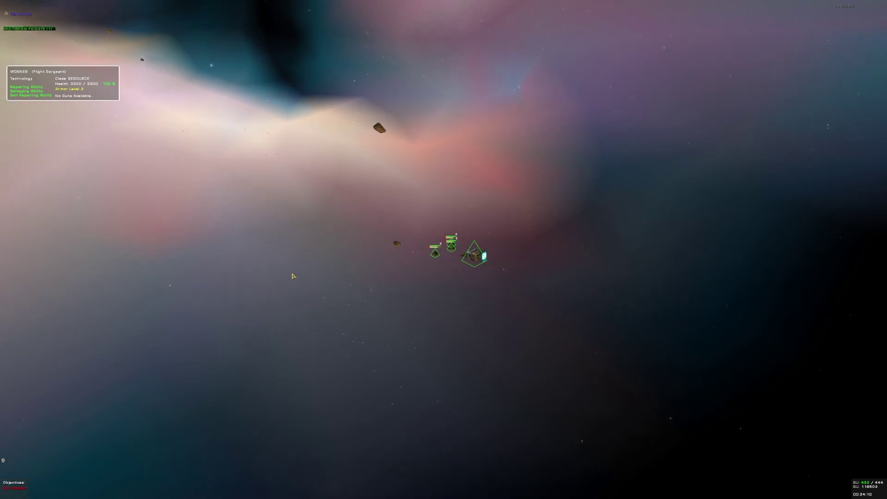
Check the processor, then select the four workers and send them moving
left_click(479, 262)
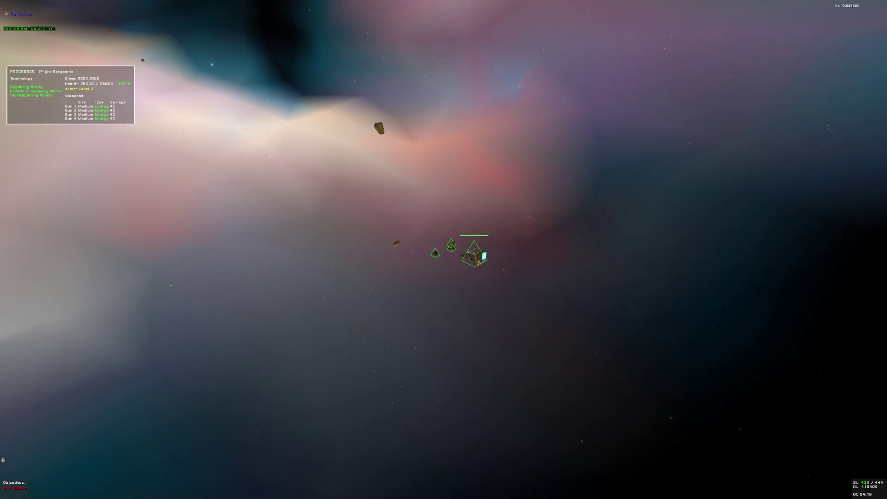
left_click_drag(478, 262, 433, 234)
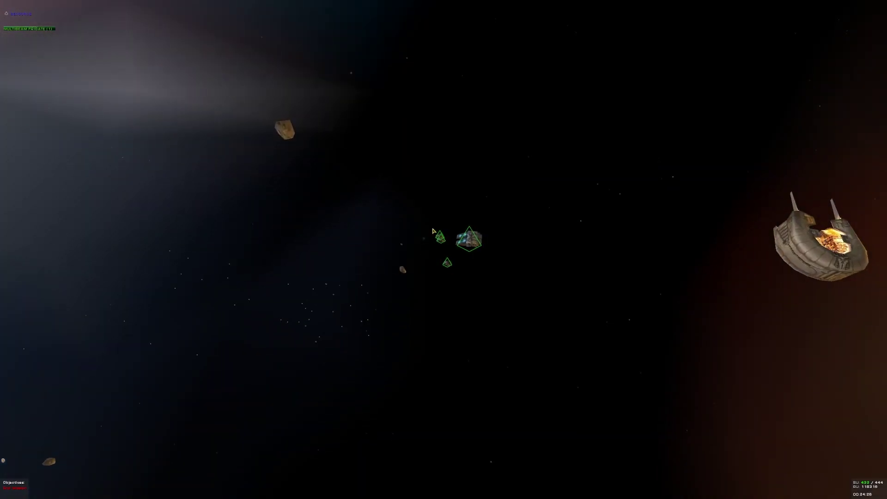
left_click(433, 235)
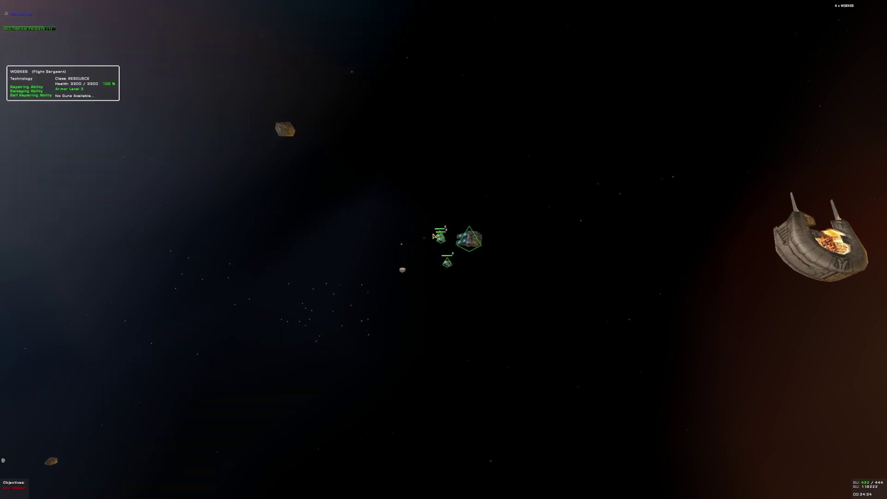
left_click(486, 321)
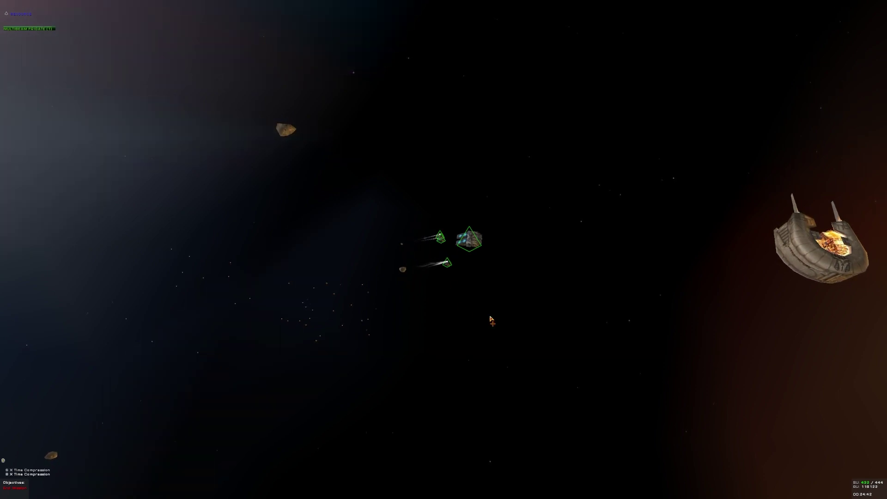
mouse_move(504, 337)
left_mouse_down()
mouse_move(443, 333)
mouse_move(505, 335)
left_mouse_up()
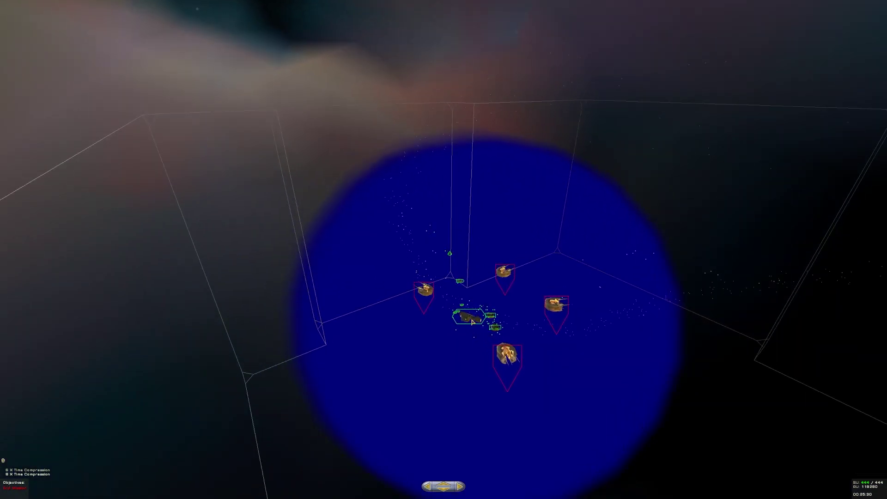
Exit the Sensors Manager back to the shielded destroyer
key("space")
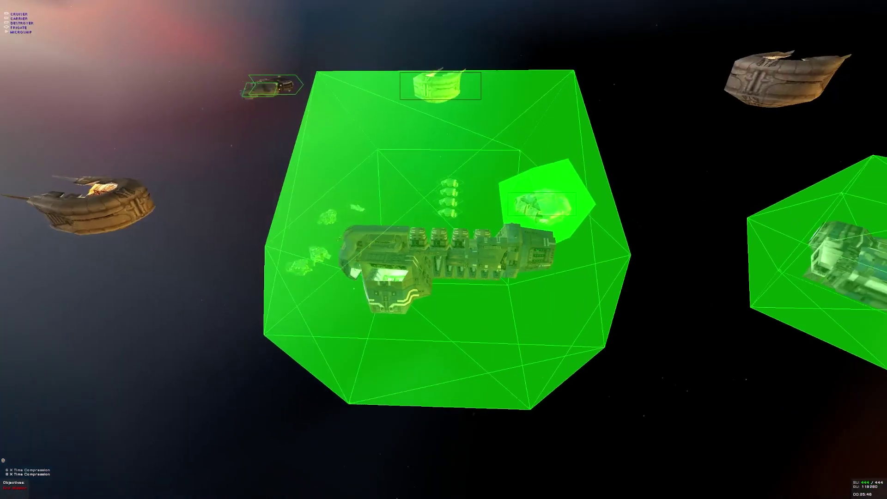
scroll(444, 250, "down", 5)
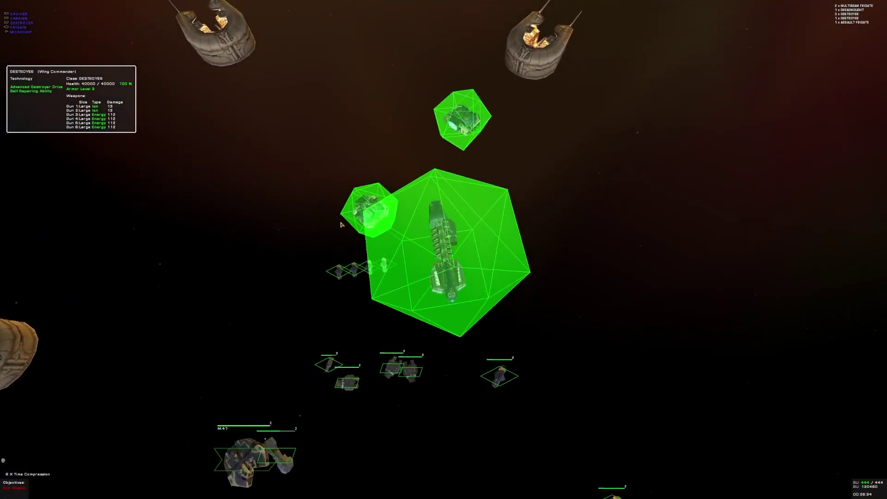
scroll(340, 224, "up", 2)
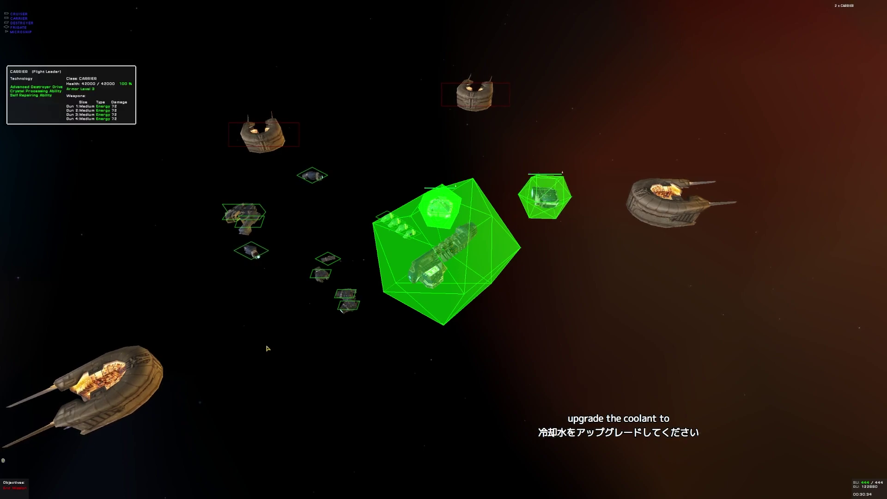
Select the Sentinels with Tab, orbit the fleet, and open the sensors map
key("Tab")
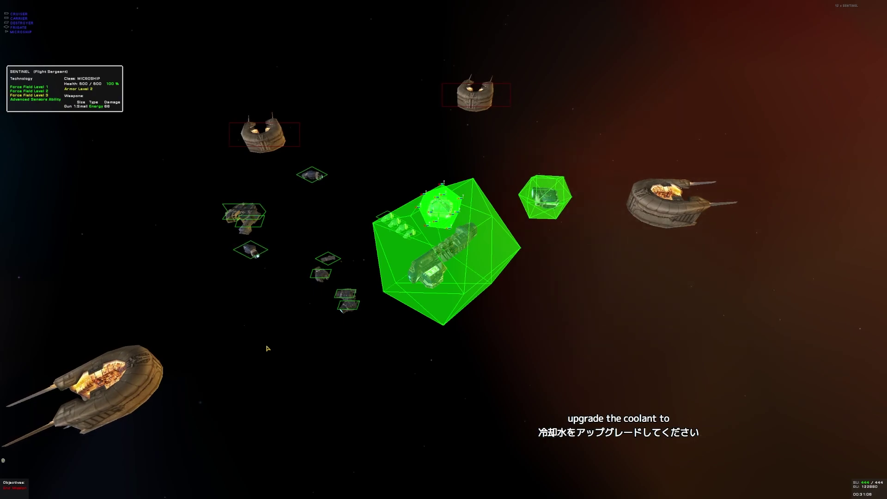
left_click_drag(386, 348, 485, 362)
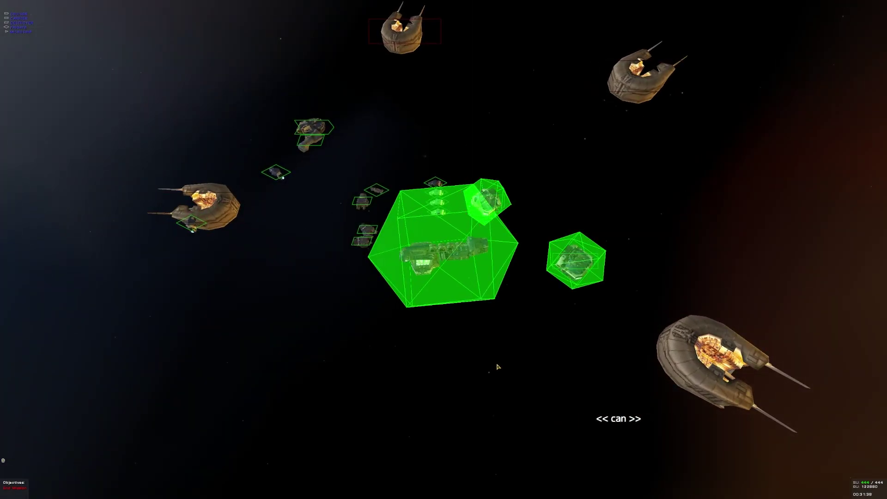
left_click_drag(497, 366, 469, 377)
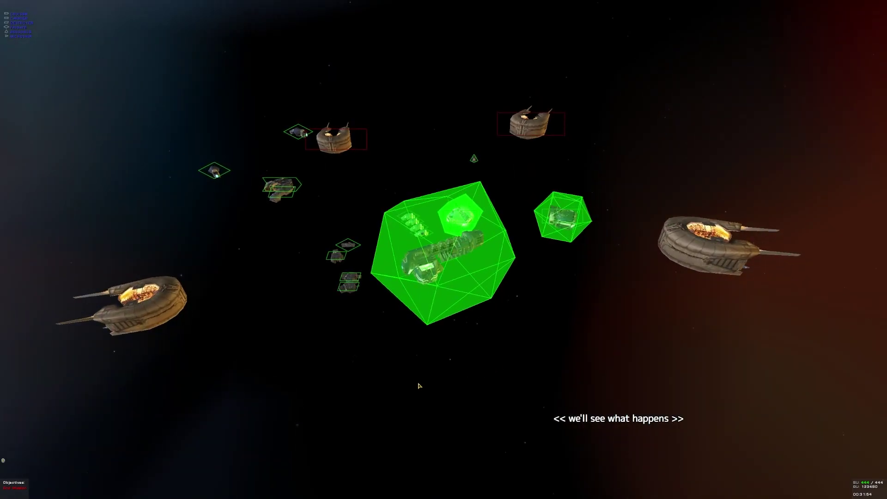
key("space")
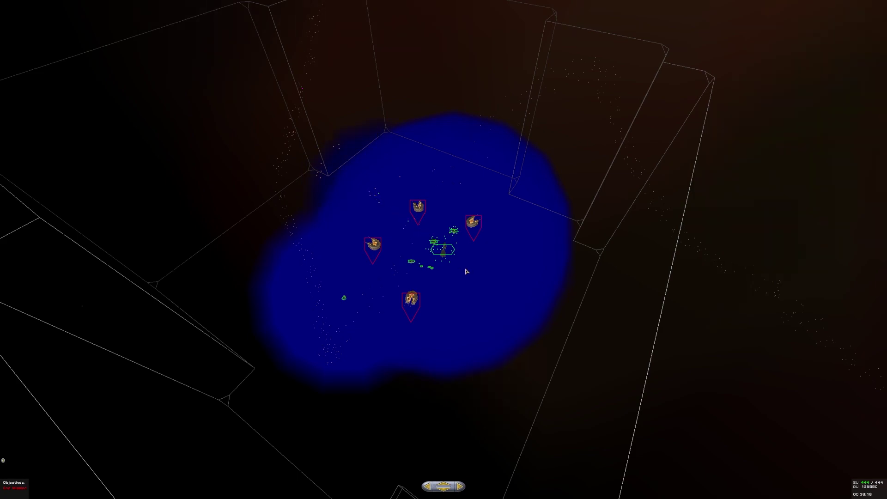
left_click_drag(488, 290, 527, 298)
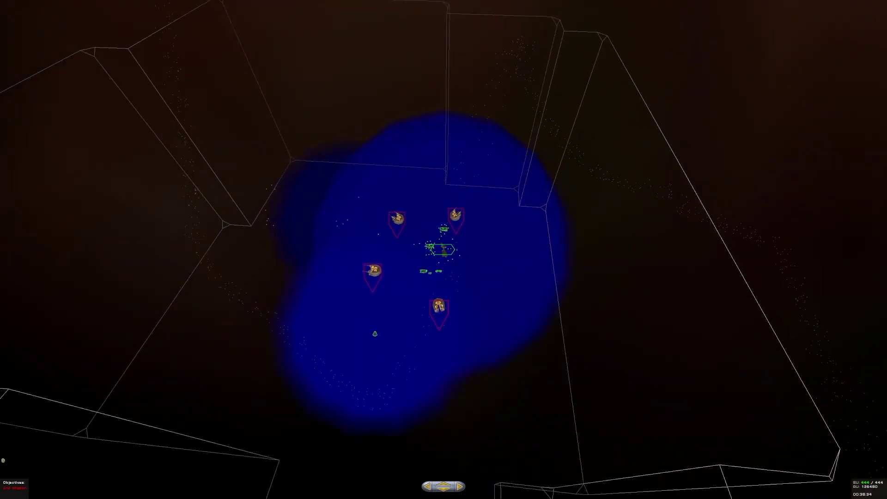
scroll(495, 291, "up", 5)
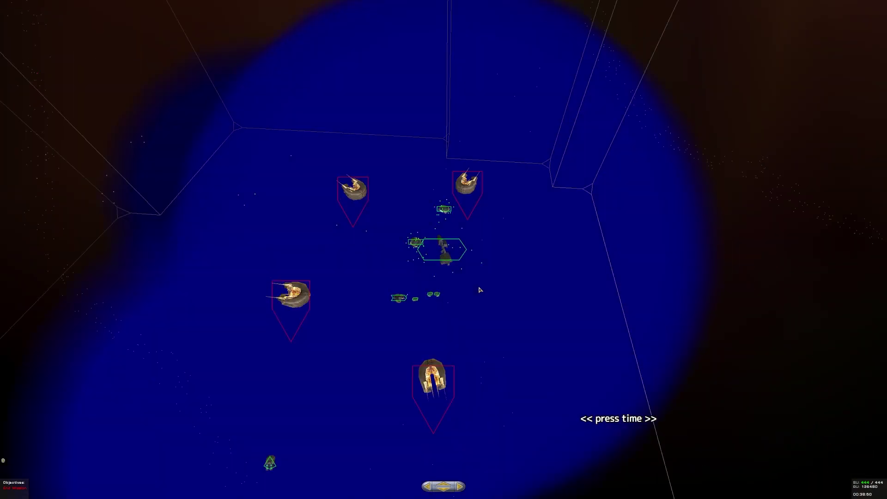
scroll(482, 294, "up", 3)
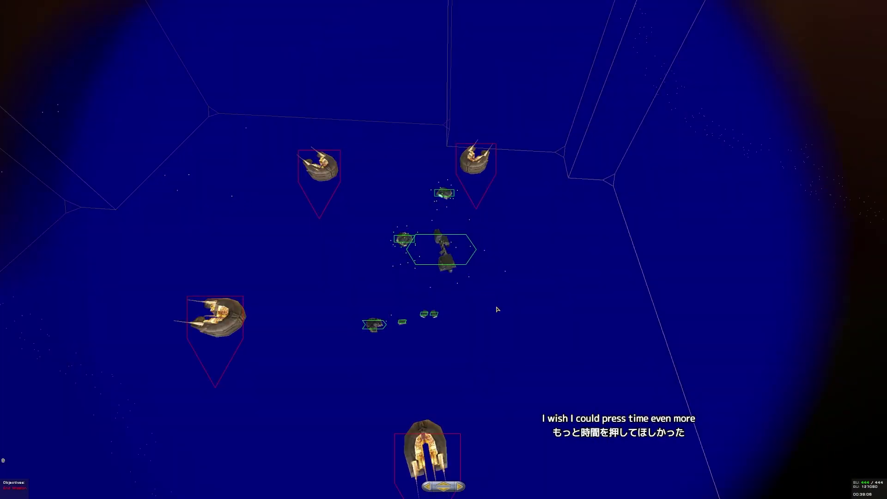
scroll(497, 310, "up", 2)
Leave the sensors map, select the fleet and review the Force Field research entries
key("space")
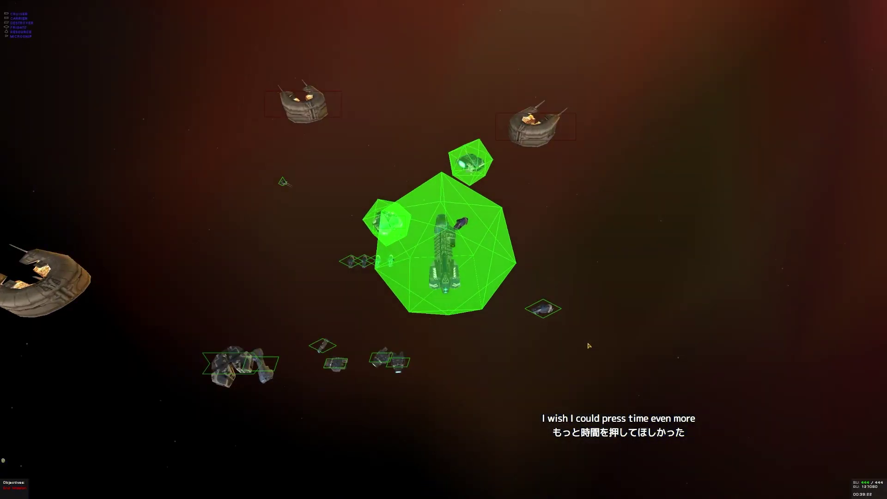
mouse_move(498, 309)
left_mouse_down()
mouse_move(527, 310)
mouse_move(558, 340)
left_mouse_up()
key("Tab")
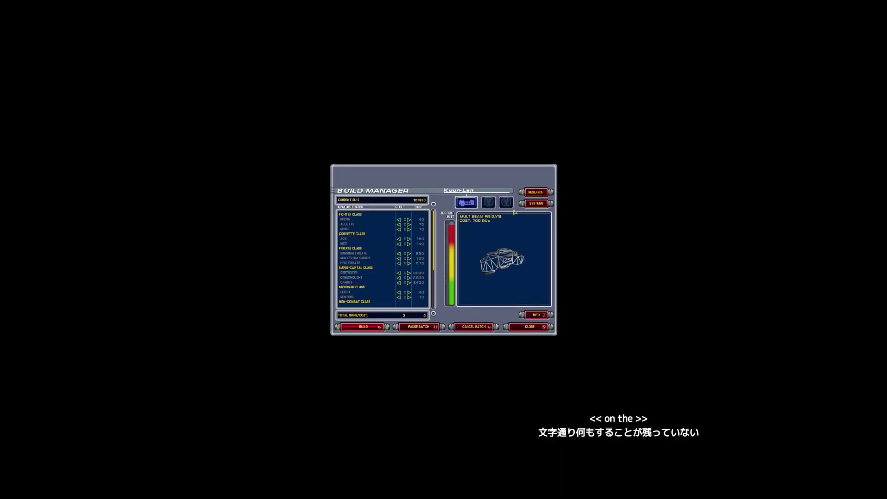
left_click(538, 193)
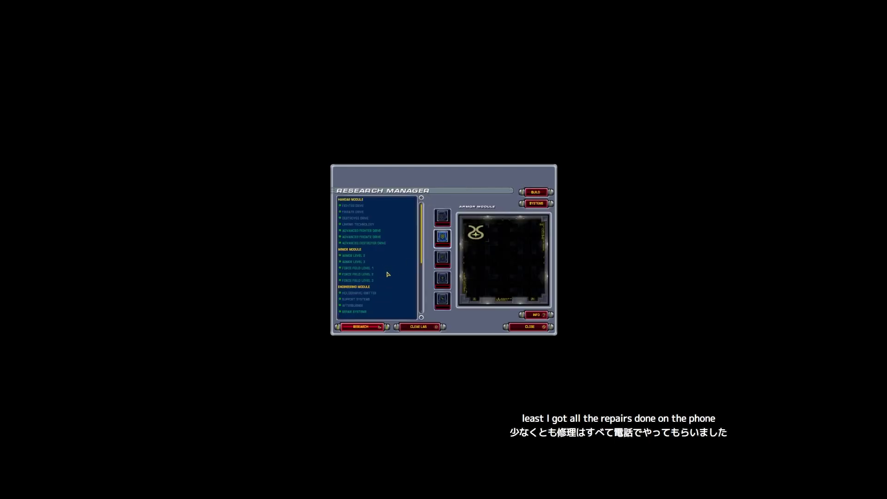
scroll(388, 273, "down", 3)
scroll(388, 270, "up", 3)
key("Escape")
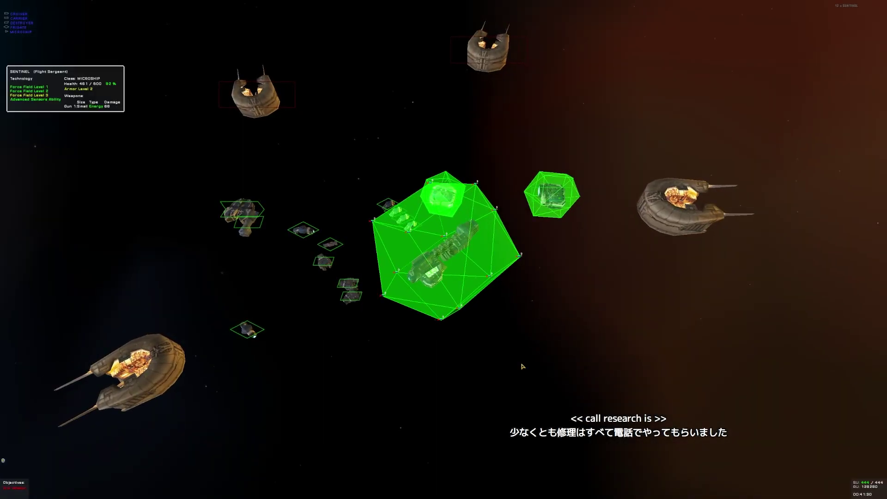
Unlink both Sentinel force fields: the large one around the destroyer and the right-hand one
right_click(528, 316)
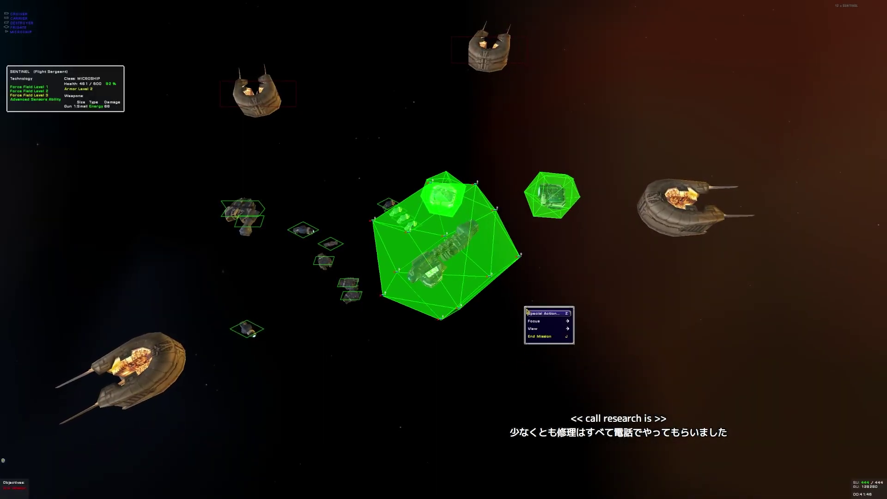
mouse_move(545, 321)
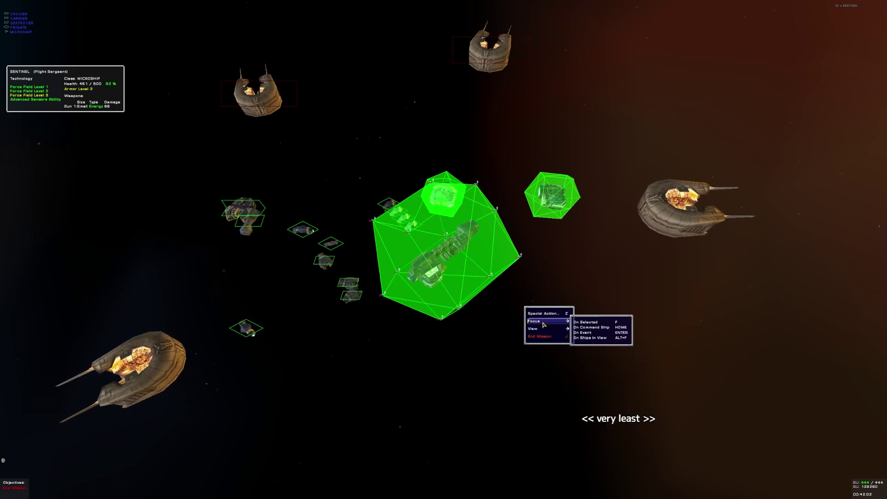
left_click(487, 320)
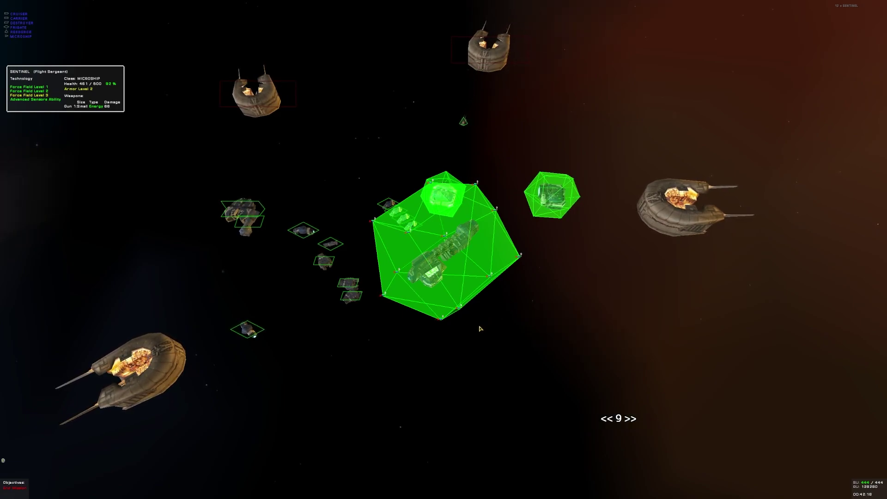
right_click(491, 336)
left_click(507, 339)
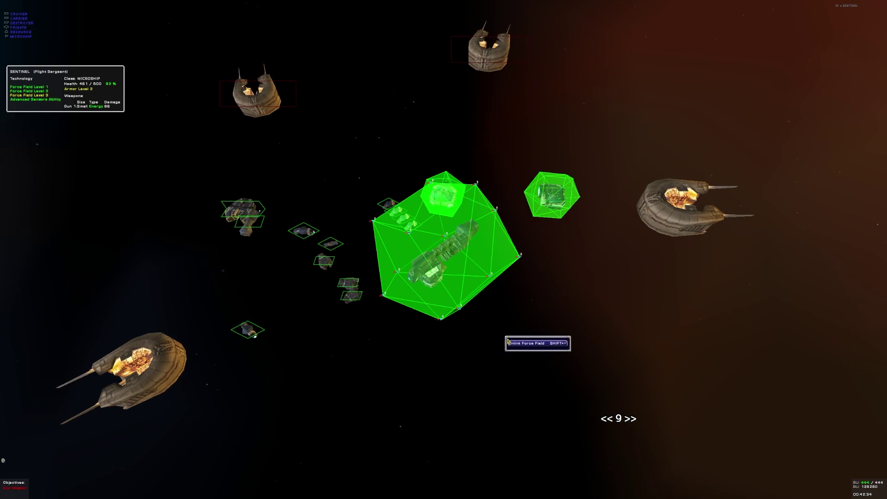
left_click(520, 342)
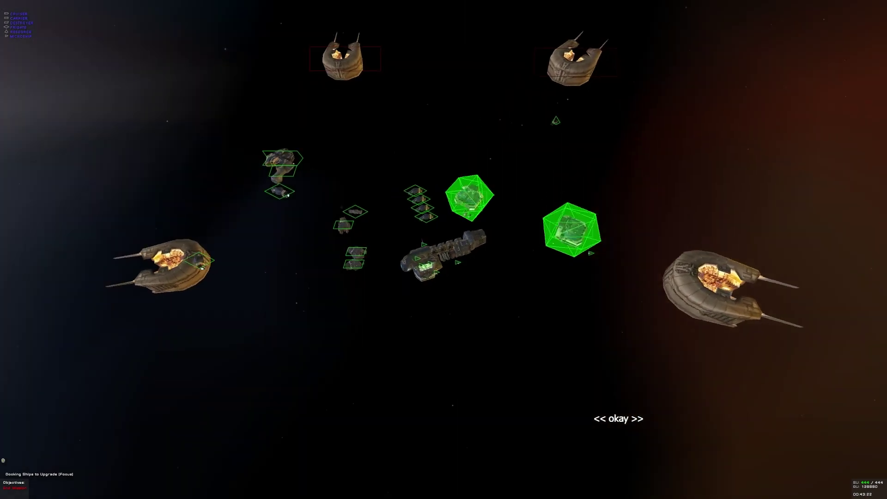
right_click(546, 321)
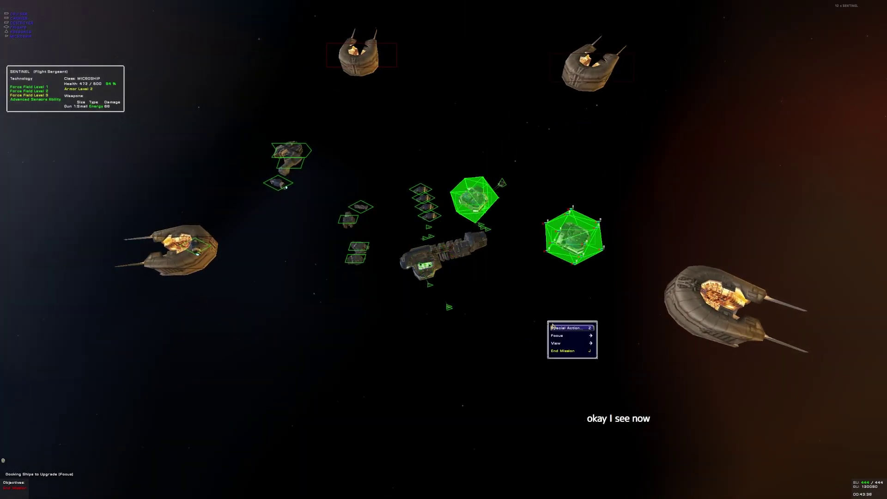
left_click(558, 325)
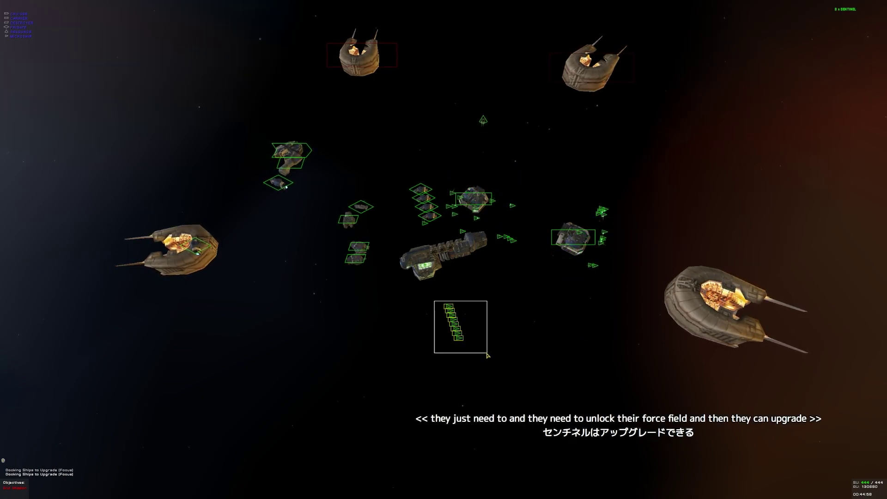
Select both Sentinel columns and send them to the station to form a red force field
left_click_drag(436, 301, 490, 358)
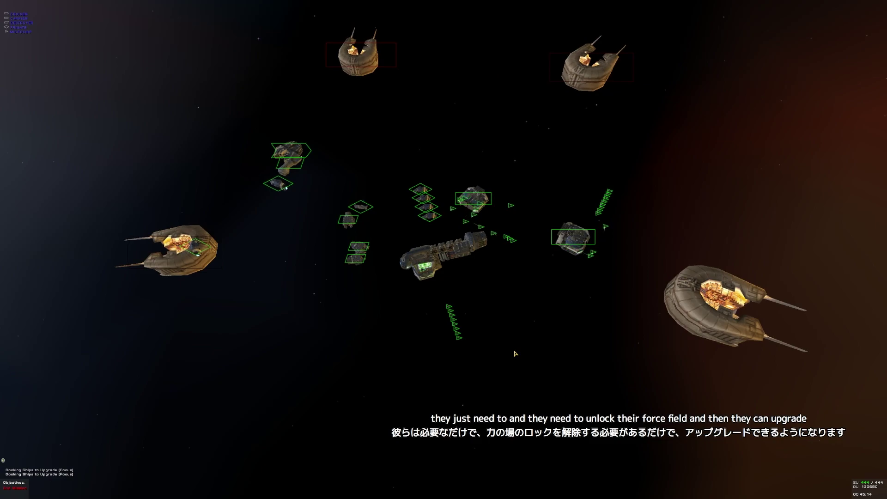
key("1")
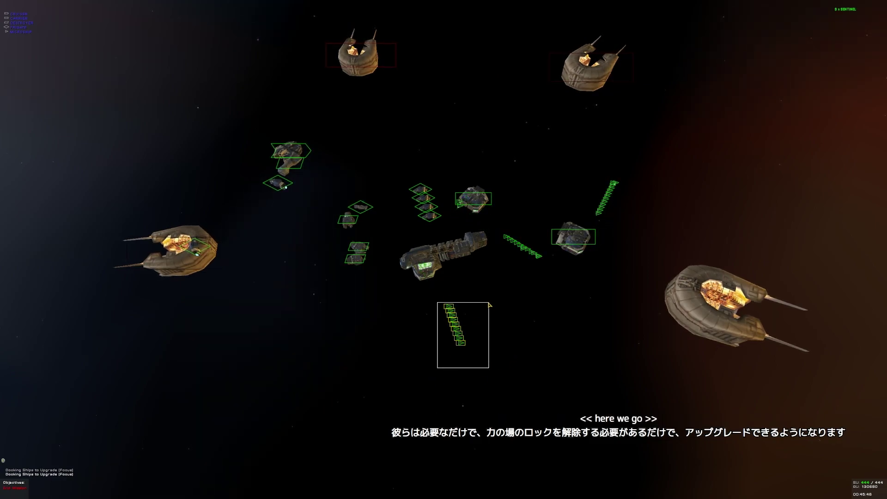
left_click_drag(437, 368, 489, 303)
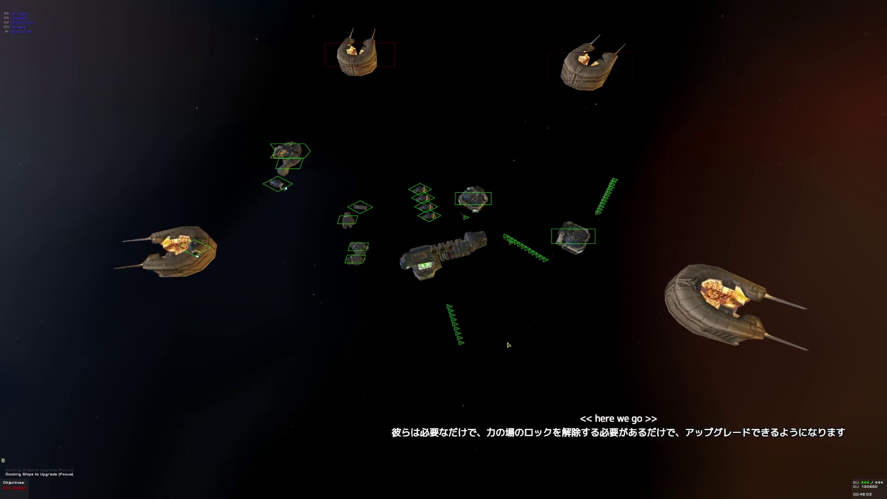
left_click_drag(608, 273, 678, 239)
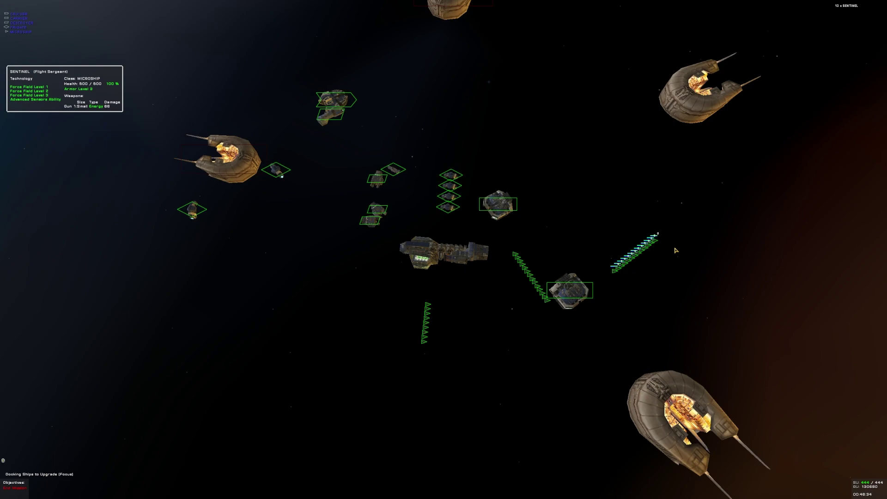
right_click(580, 301)
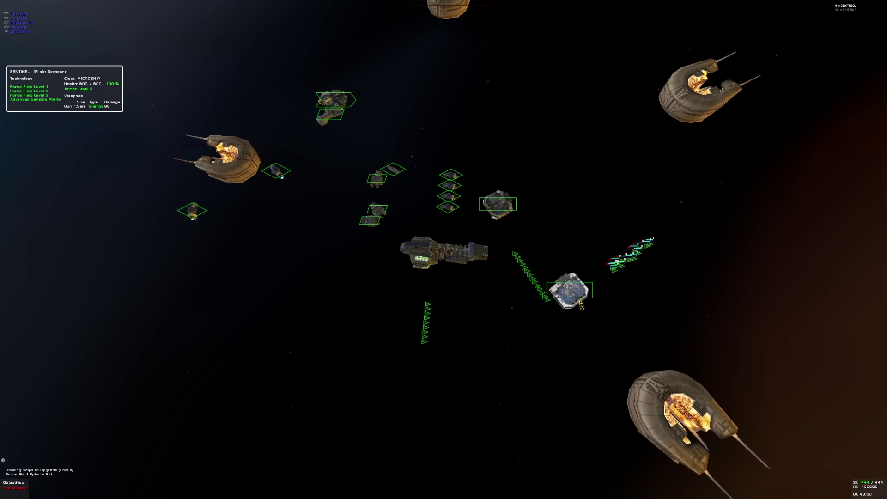
key("1")
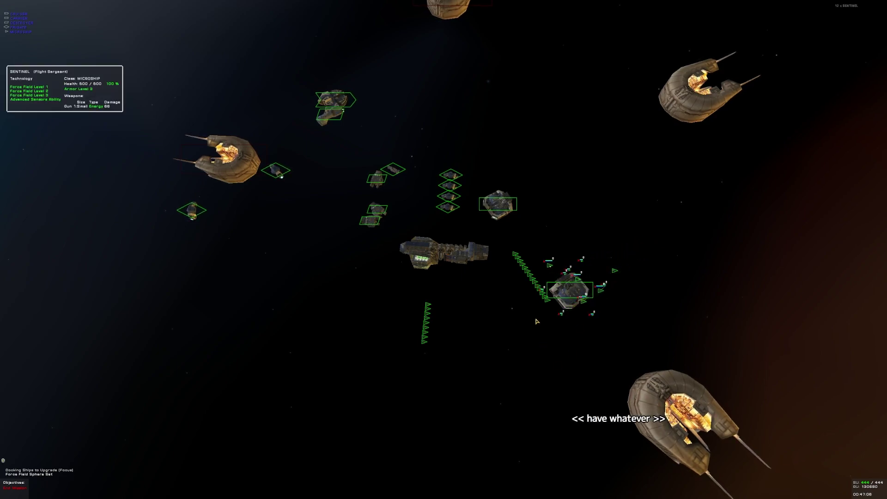
Send the Sentinels to enclose the command ship in a red field, then view the sensors map
right_click(441, 259)
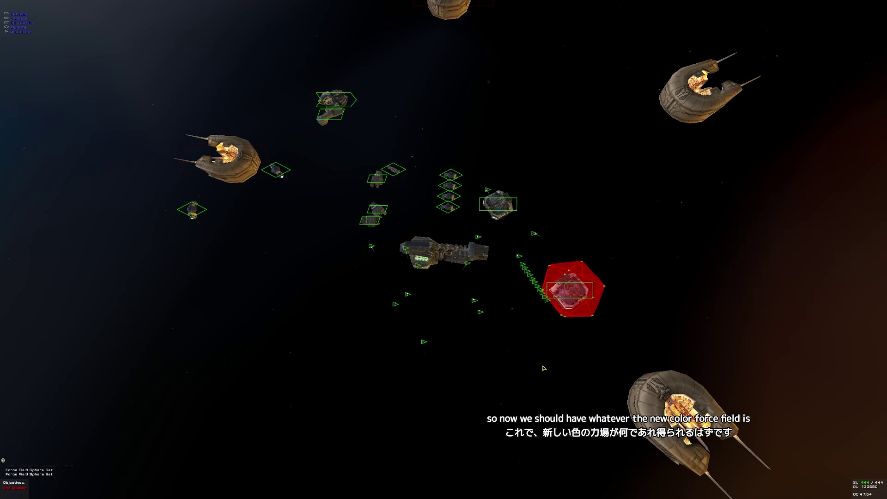
key("1")
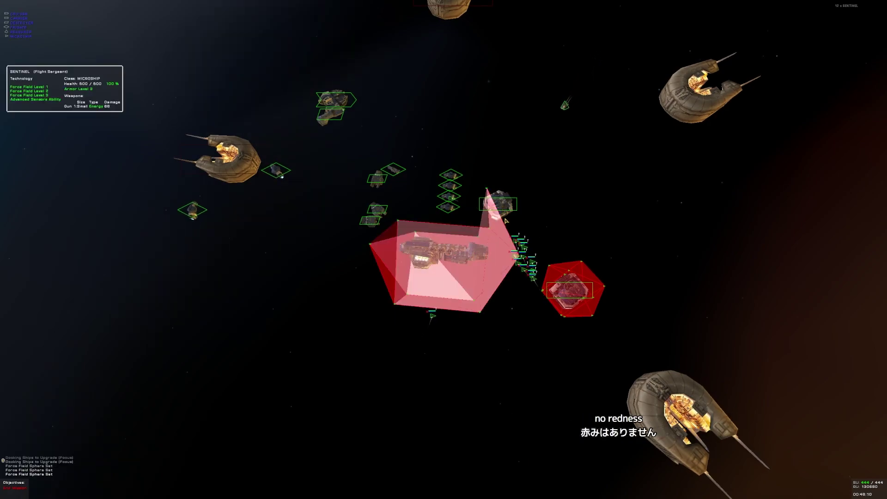
mouse_move(517, 376)
left_mouse_down()
mouse_move(485, 346)
mouse_move(444, 277)
left_mouse_up()
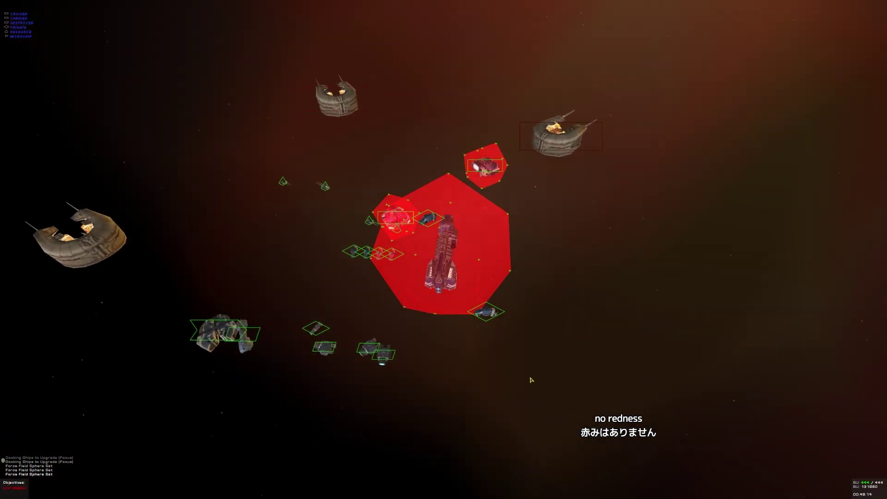
key("space")
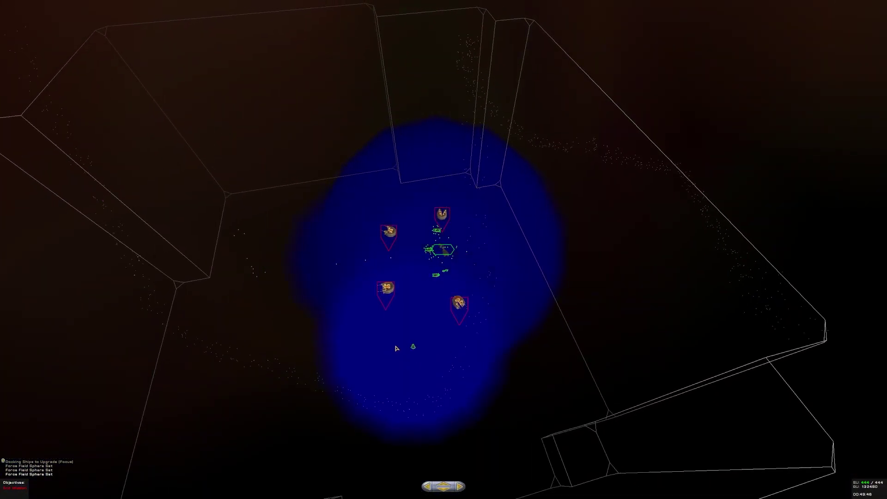
On the sensors map, order the Processor to move toward the last crystals
left_click(413, 346)
key("m")
left_click(196, 255)
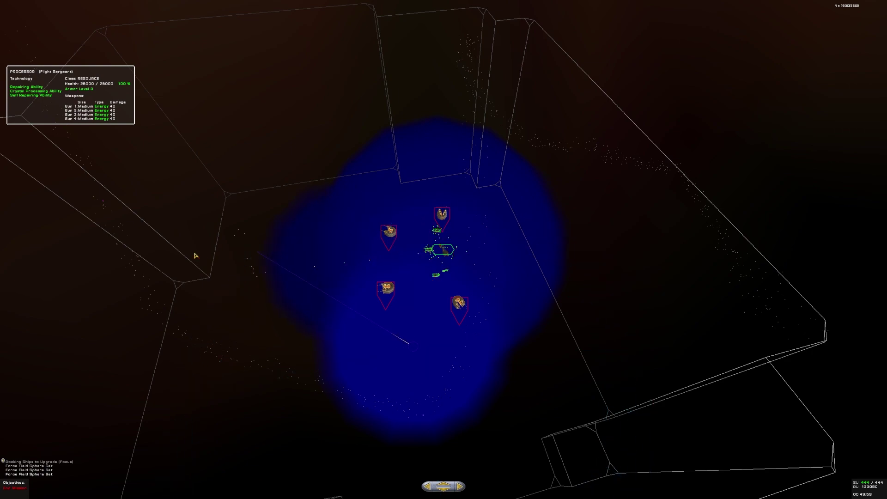
left_click(503, 422)
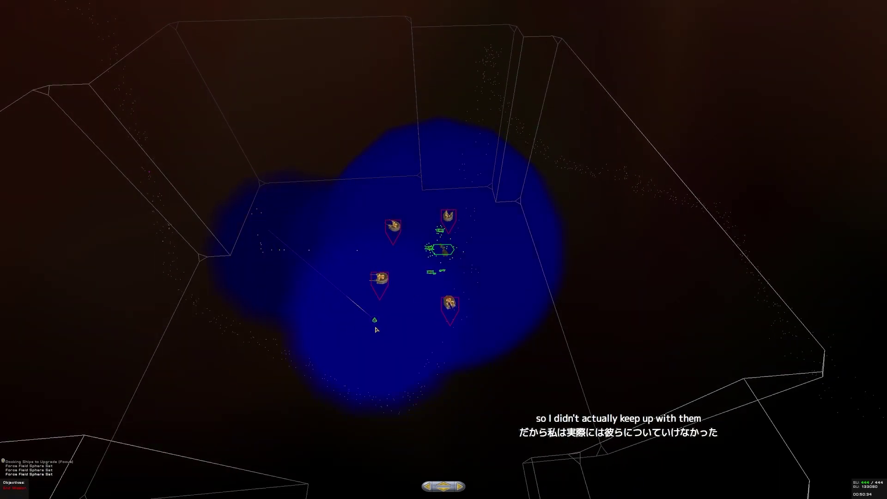
left_click_drag(343, 291, 368, 321)
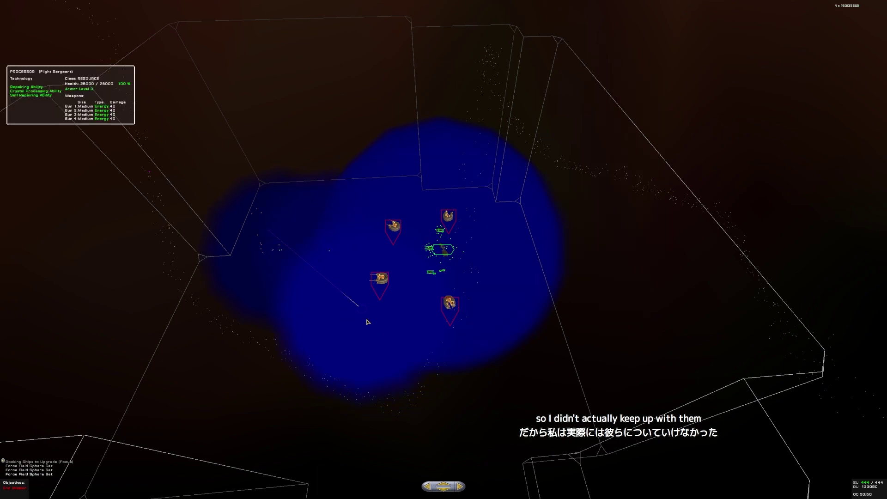
left_click(318, 298)
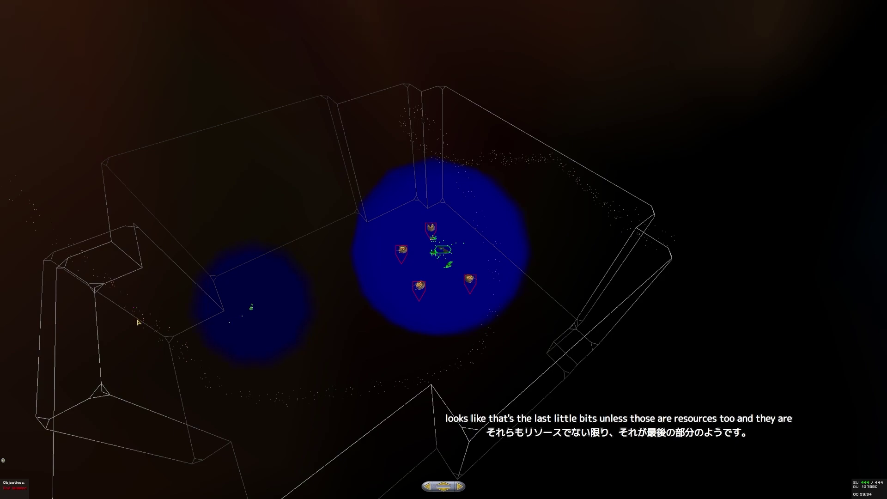
Jump to the Processor's close view and straight back to the sensors map
key("space")
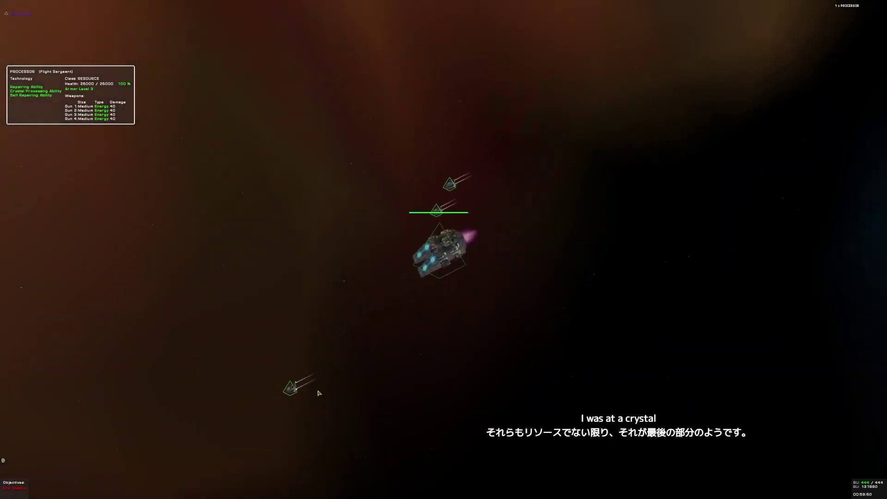
key("space")
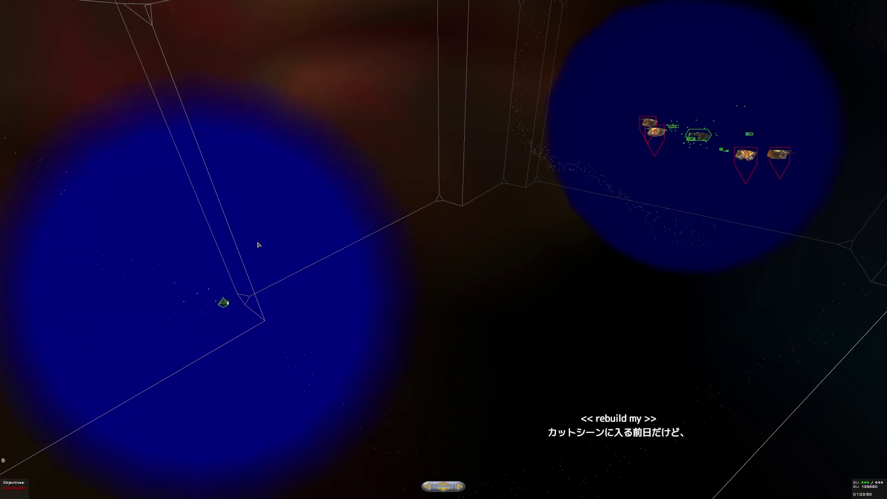
Rotate the sensors map, select the workers beside the Processor and focus the camera on them
left_click_drag(258, 245, 258, 245)
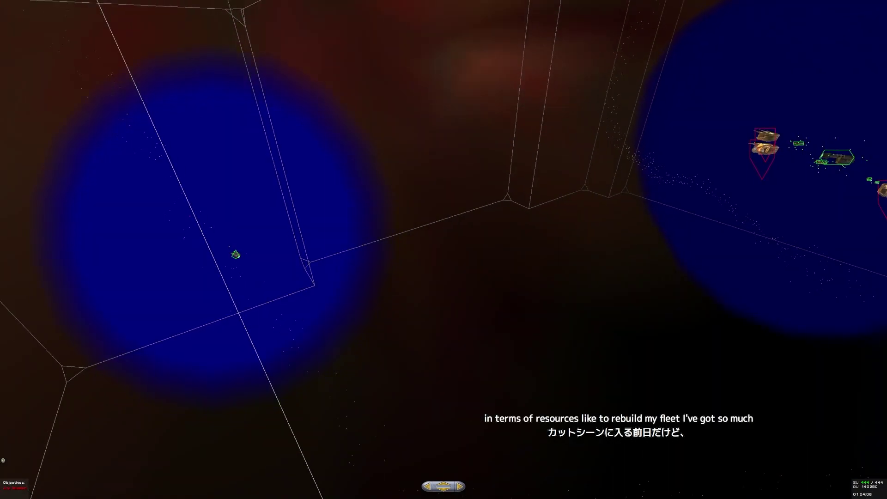
left_click_drag(220, 252, 220, 252)
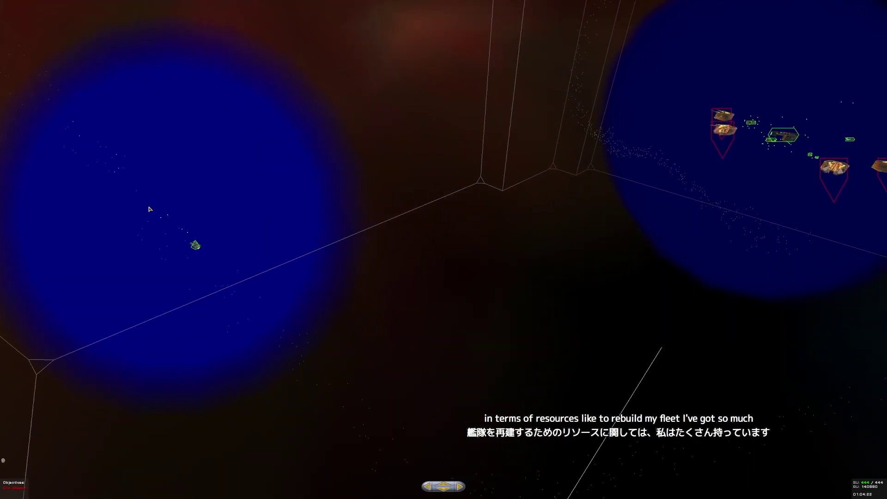
left_click_drag(185, 227, 186, 227)
key("f")
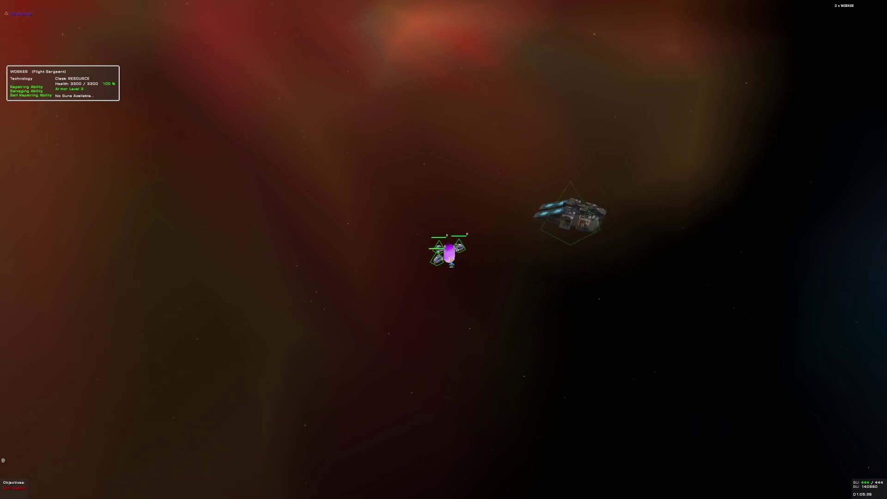
Centre the camera on a worker and orbit around the crystal delivery to the Processor
left_click(481, 325)
scroll(479, 325, "down", 5)
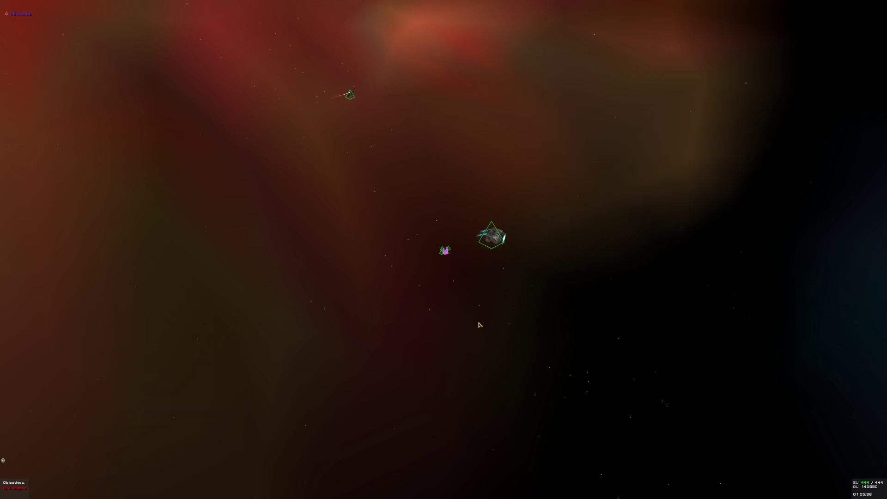
left_click(347, 80)
key("f")
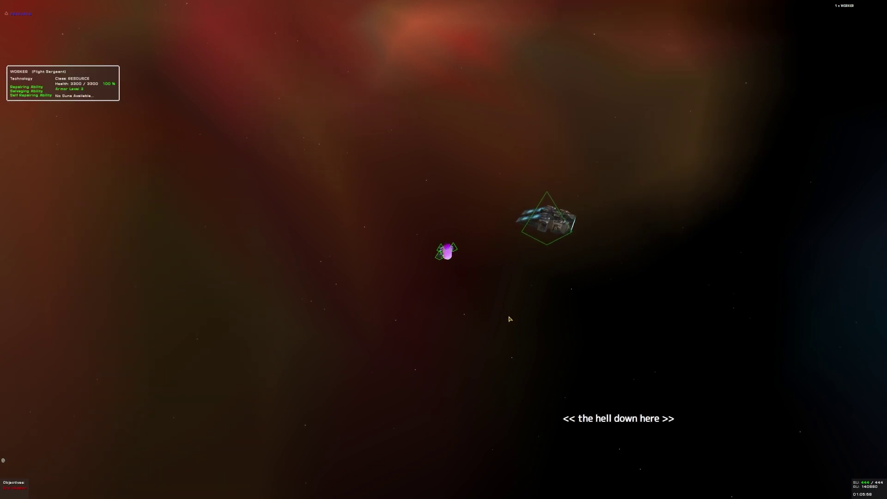
left_click(509, 318)
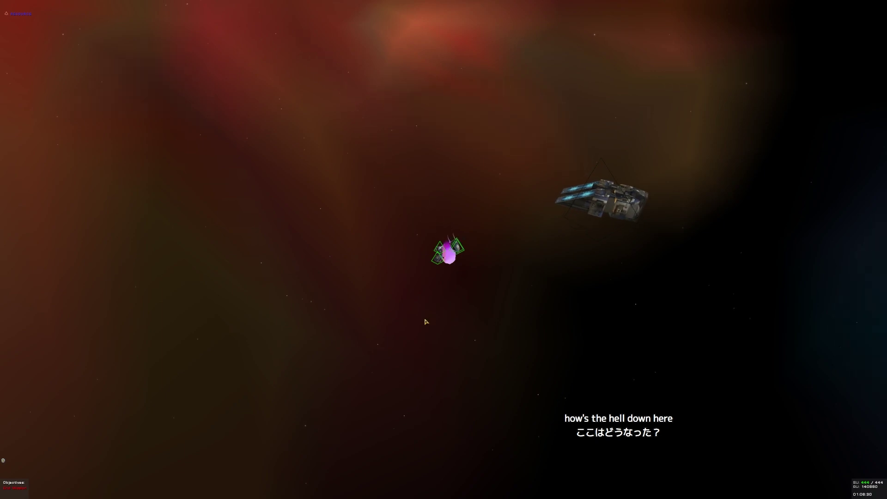
mouse_move(425, 320)
left_mouse_down()
mouse_move(499, 305)
mouse_move(505, 199)
left_mouse_up()
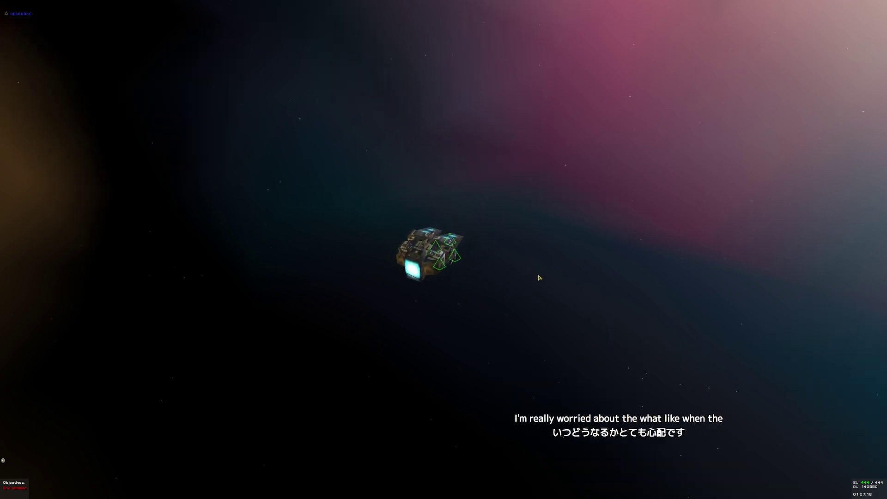
left_click_drag(539, 277, 540, 279)
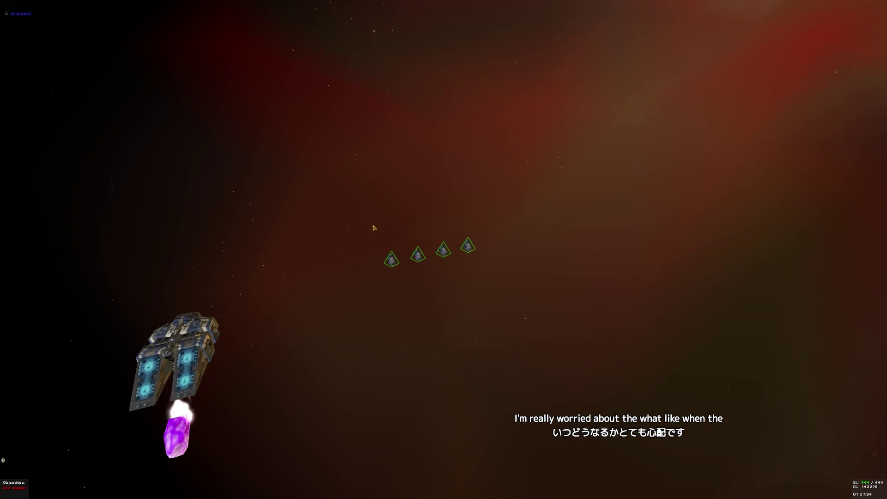
Select the four fighters and the Processor, then switch to the sensors map
left_click_drag(372, 228, 500, 301)
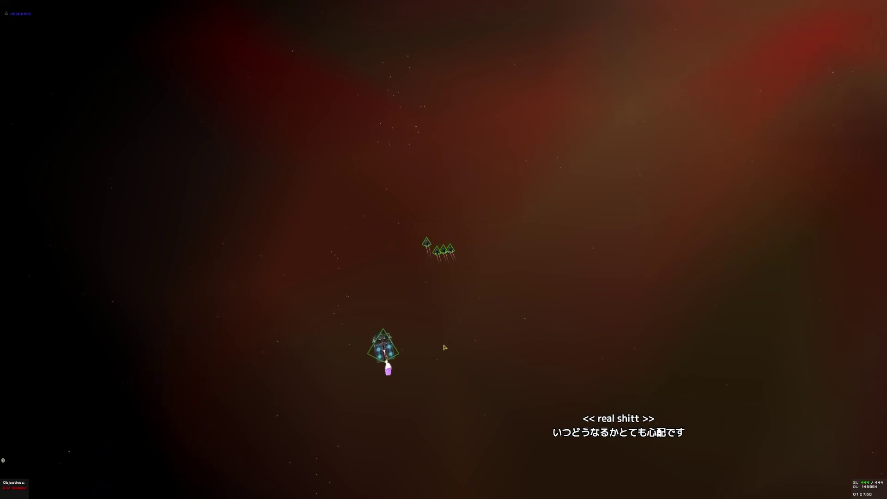
left_click(406, 457)
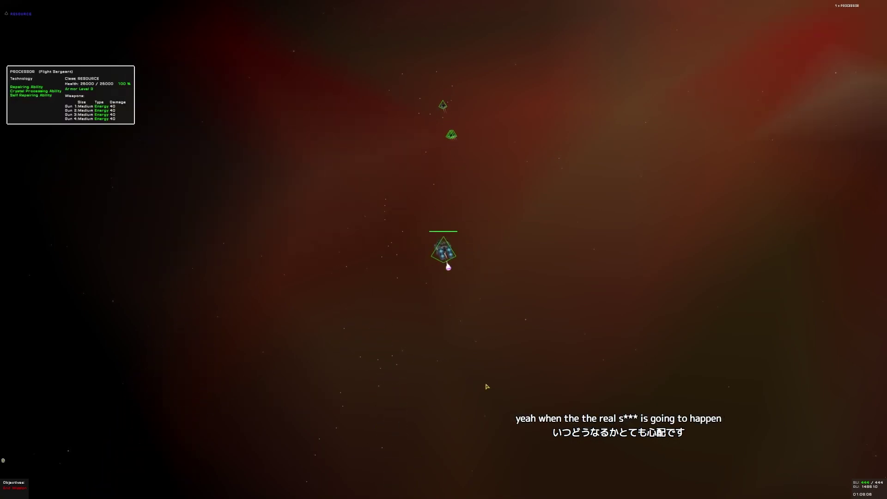
key("space")
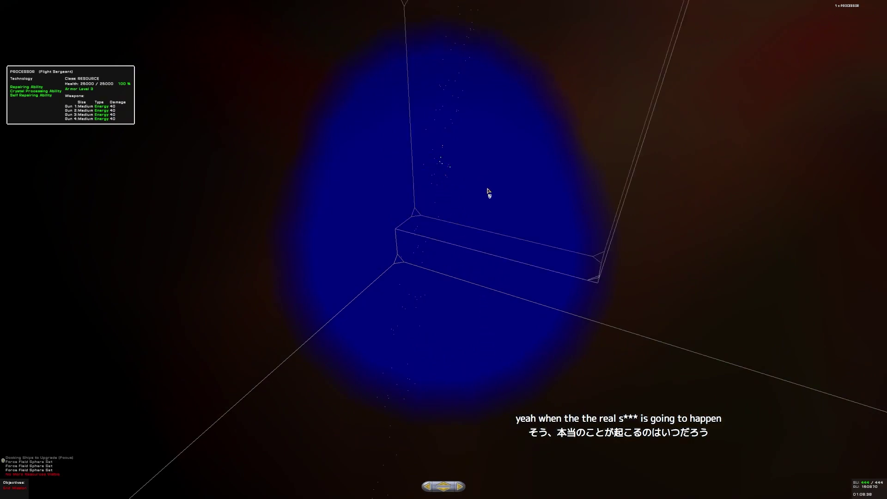
left_click(517, 241)
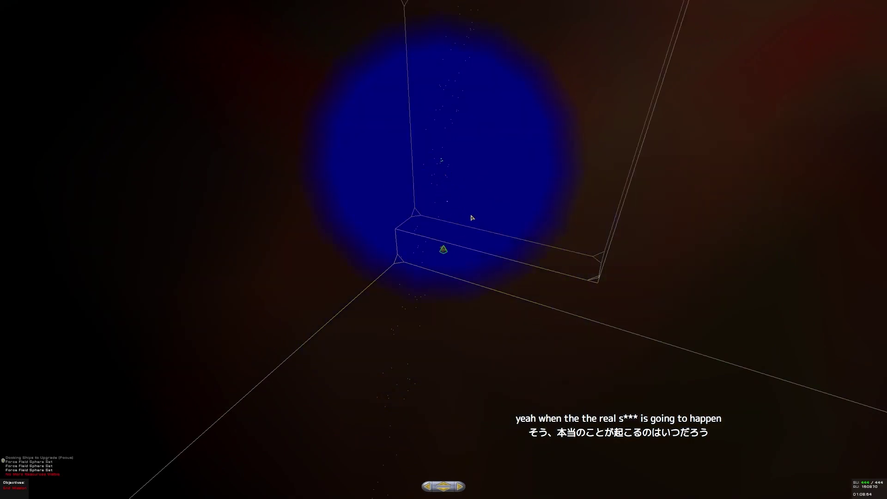